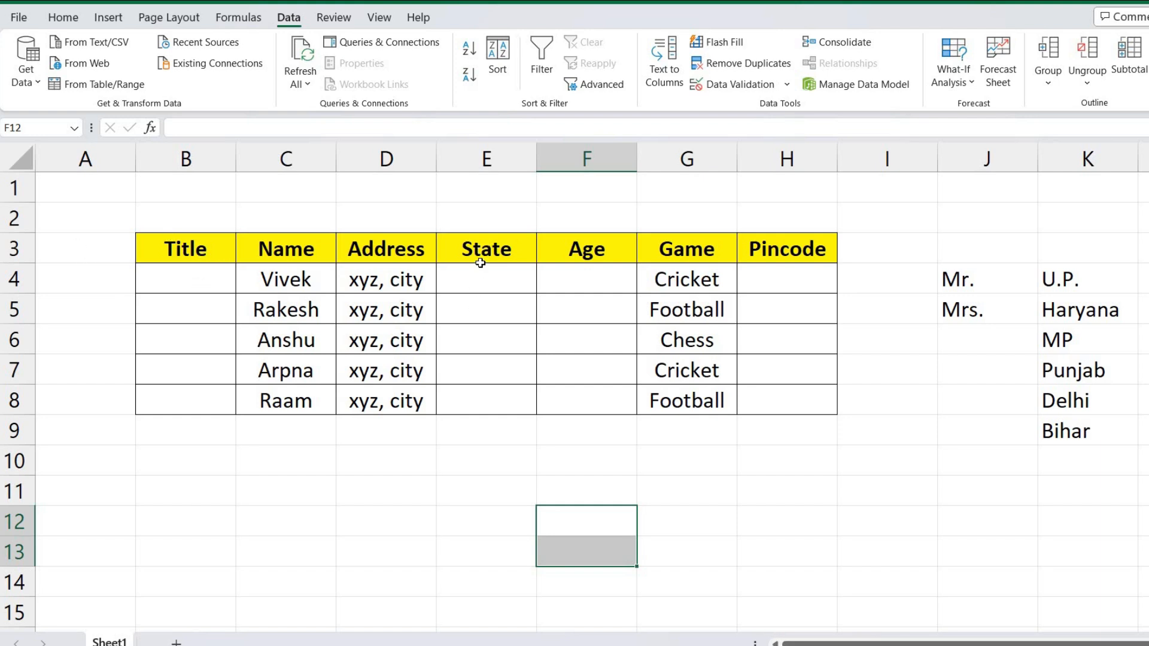
pyautogui.click(195, 280)
pyautogui.click(201, 313)
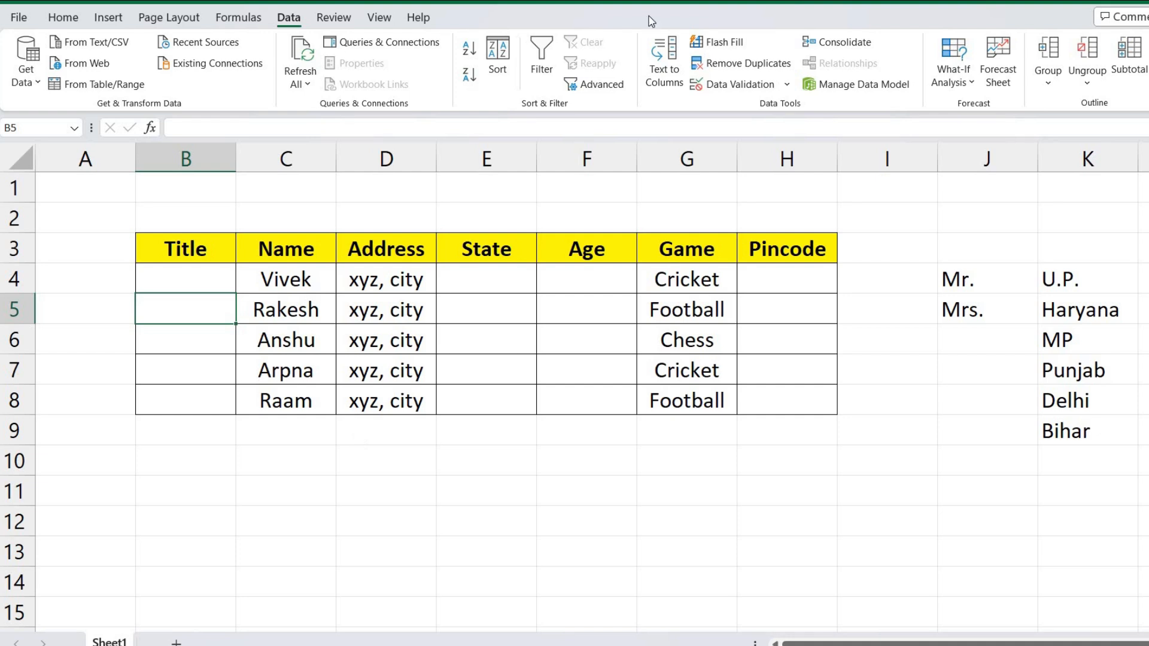
pyautogui.click(488, 272)
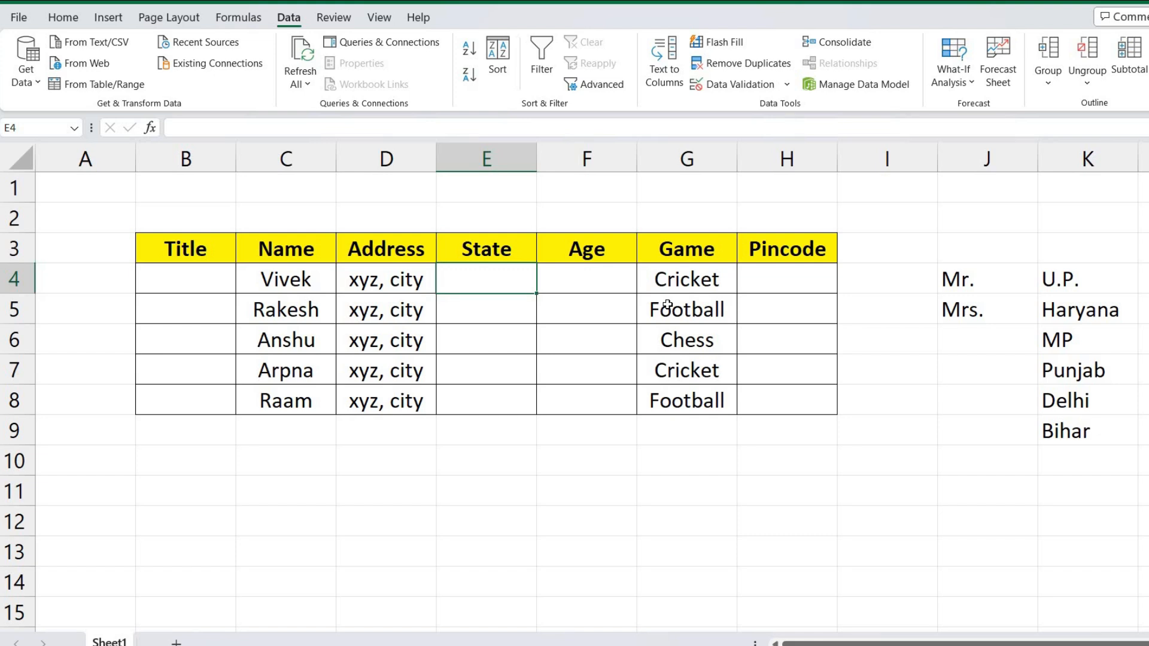
# - Restrict the Title cells B4:B8 with list data validation using the source values Mr., Mrs
pyautogui.moveTo(197, 286); pyautogui.dragTo(185, 397)
pyautogui.click(731, 85)
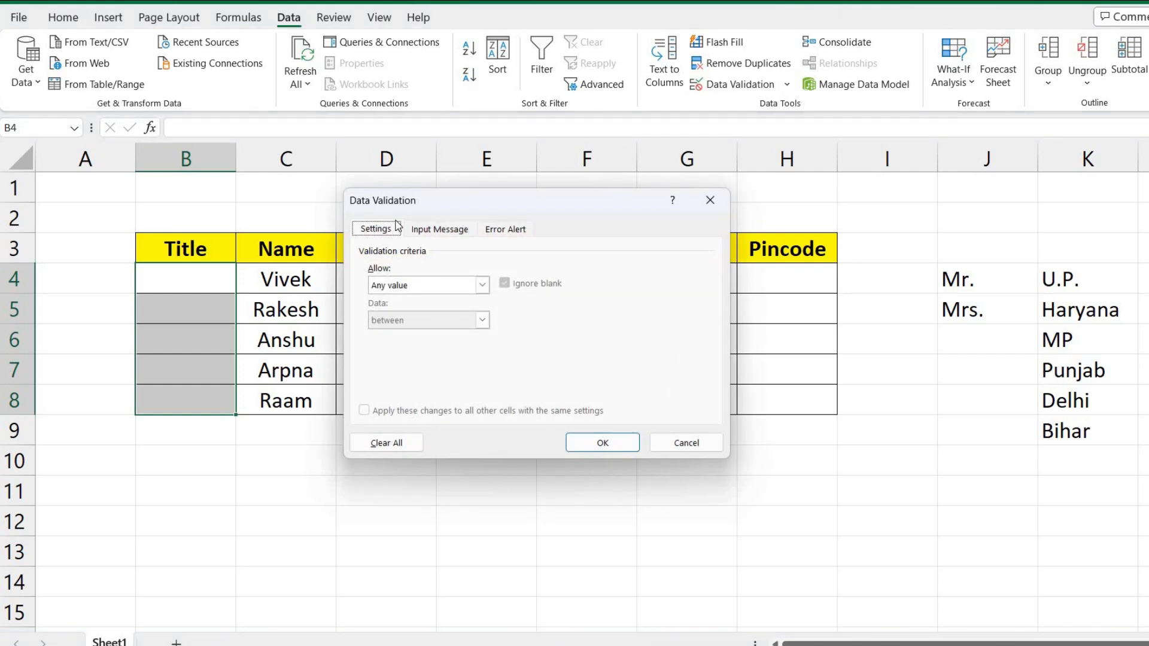
pyautogui.click(483, 285)
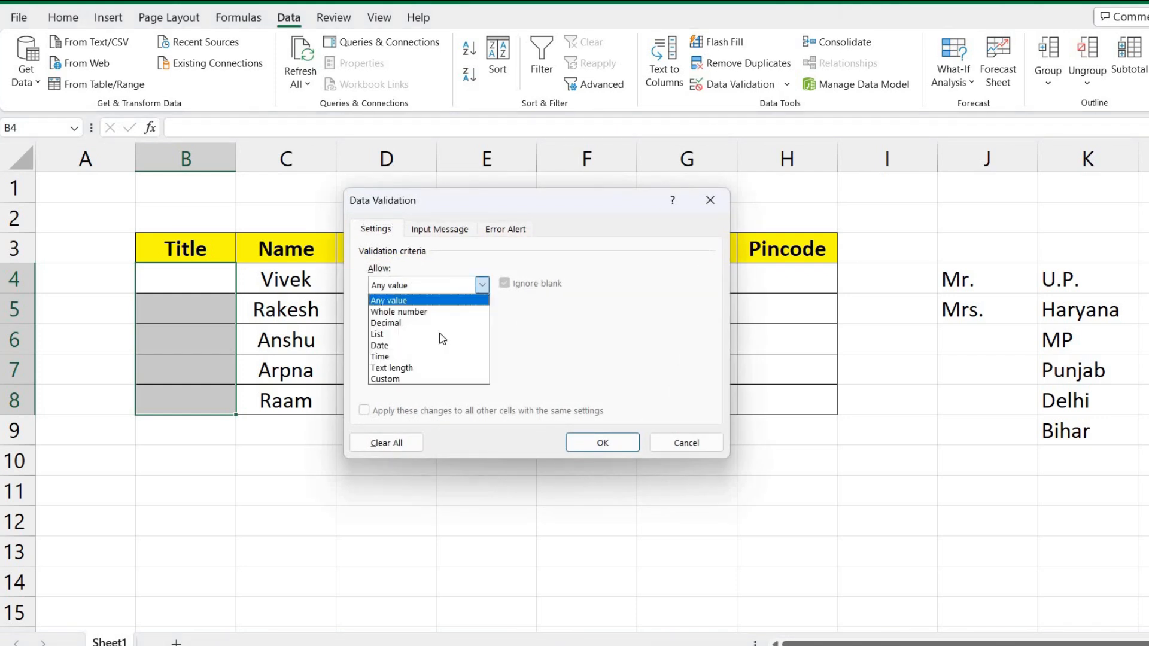
pyautogui.click(395, 335)
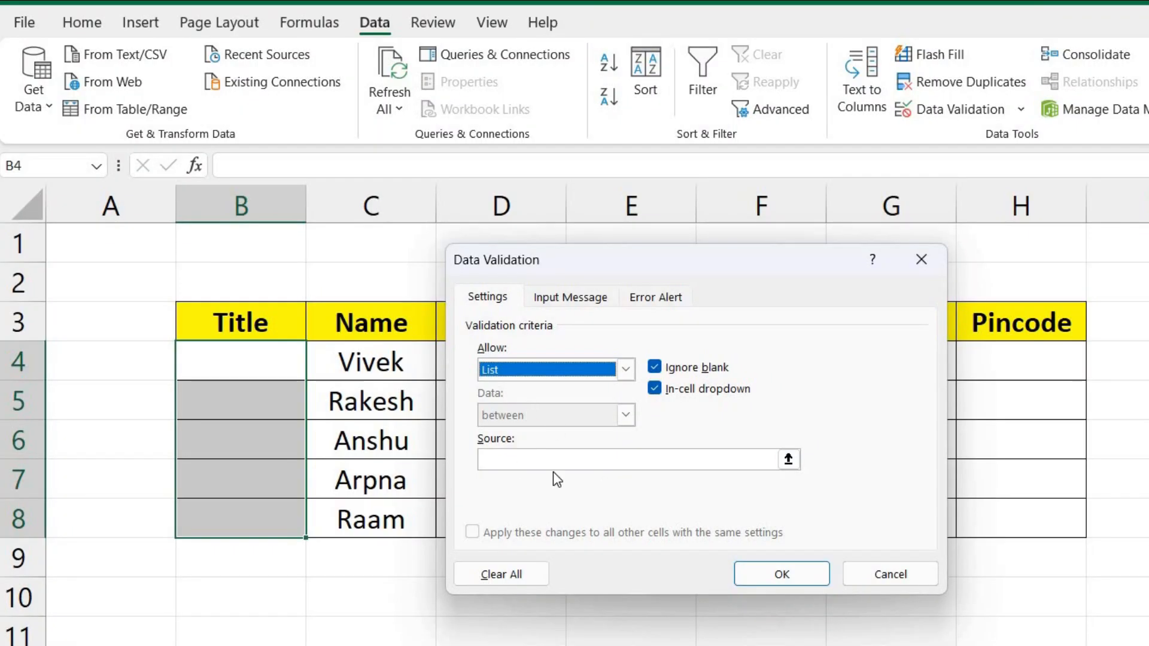
pyautogui.click(513, 462)
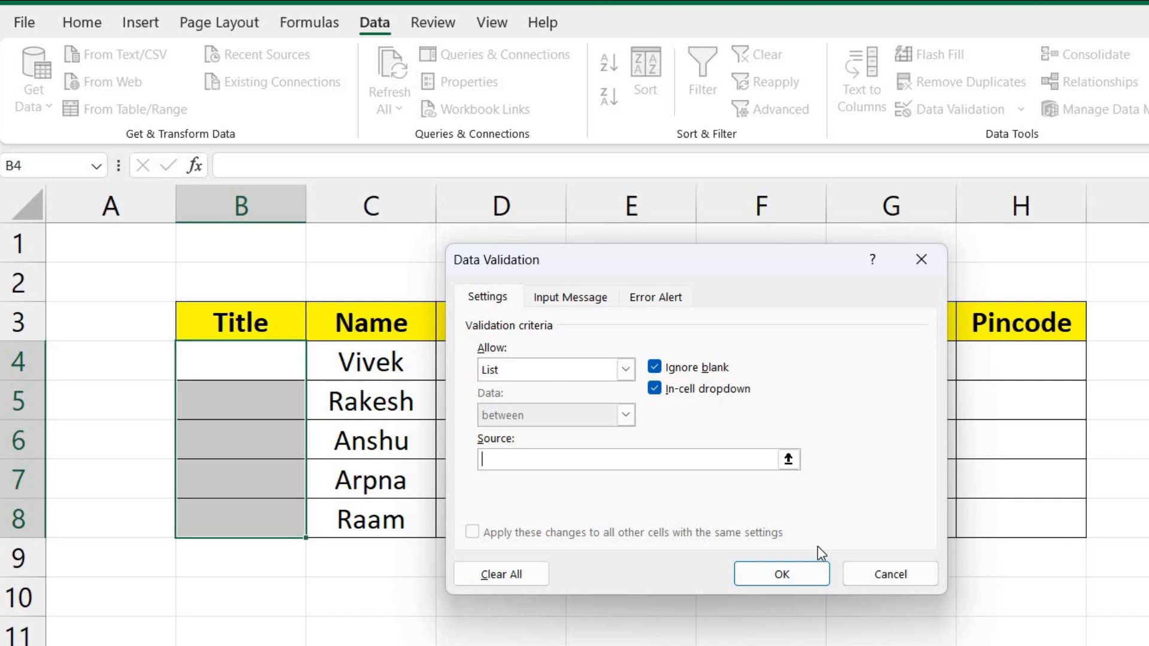
pyautogui.write('Mr., Mrs.')
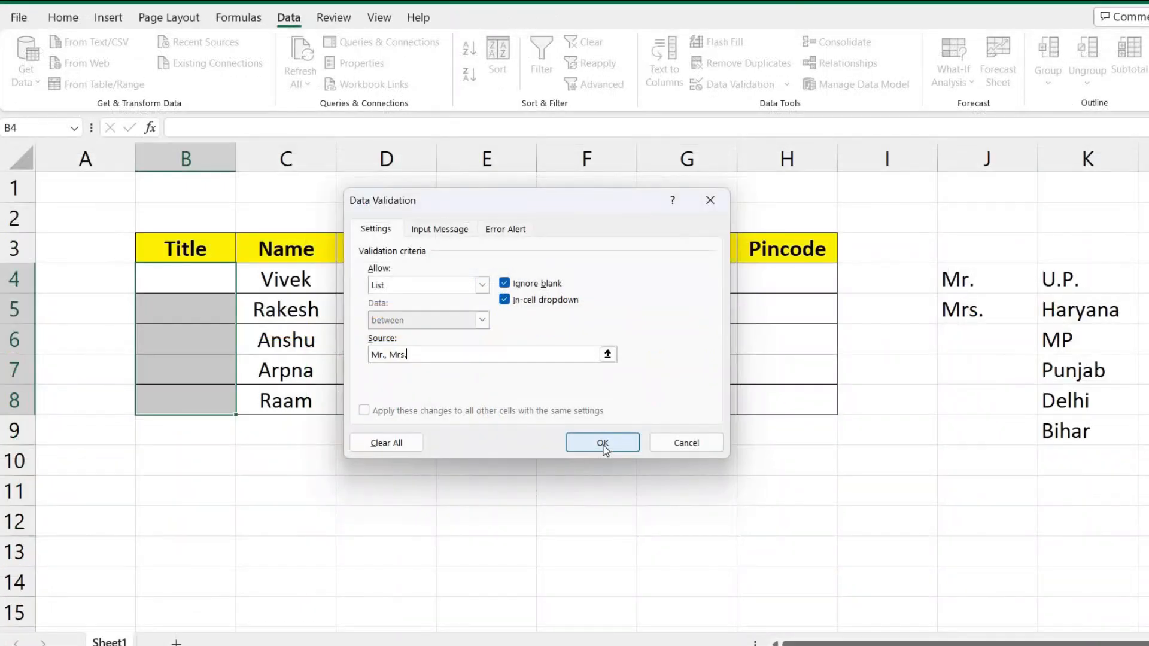
pyautogui.click(784, 579)
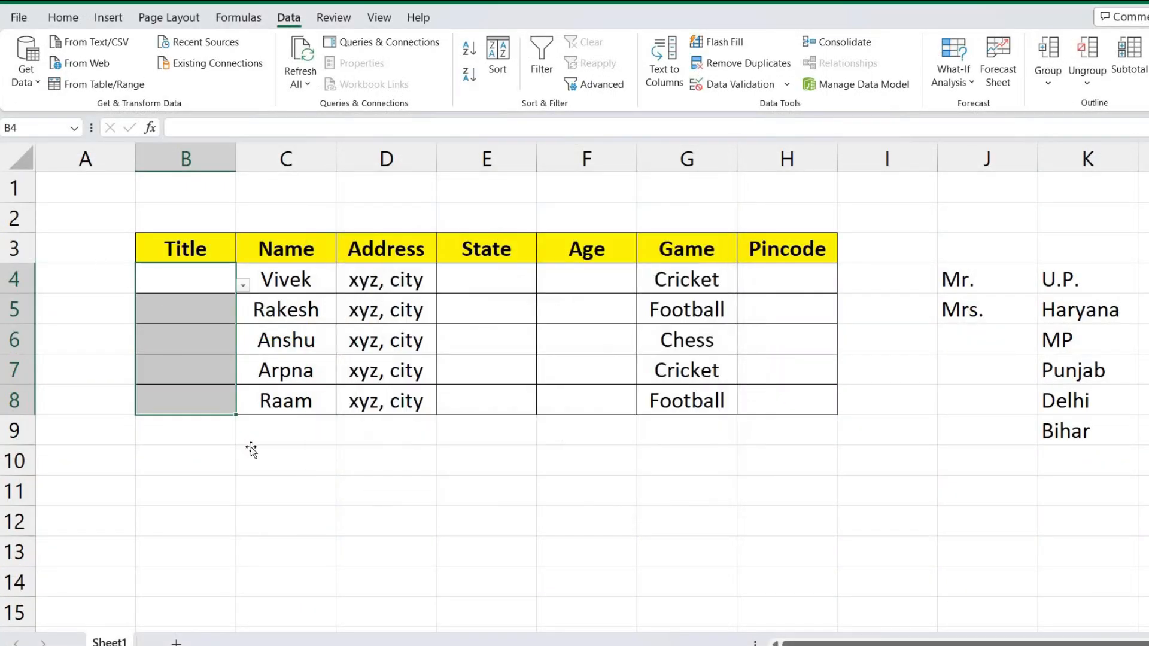
# - Choose Mr. from the validation list for the first Title cell, B4
pyautogui.click(249, 452)
pyautogui.click(201, 285)
pyautogui.click(243, 287)
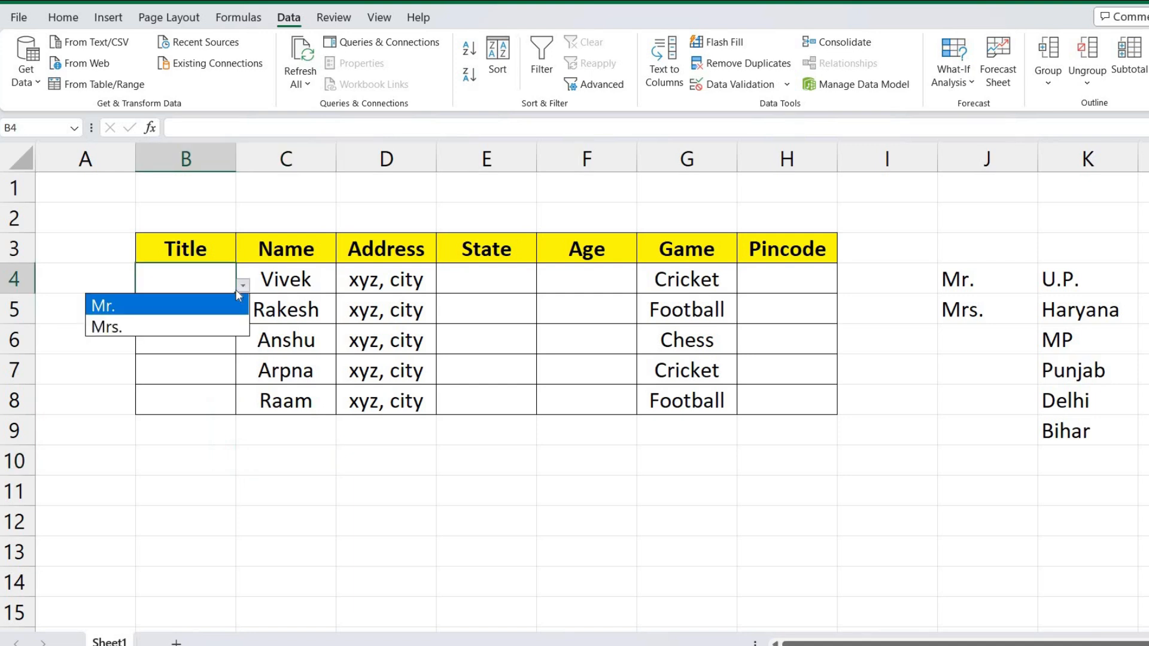
pyautogui.click(244, 286)
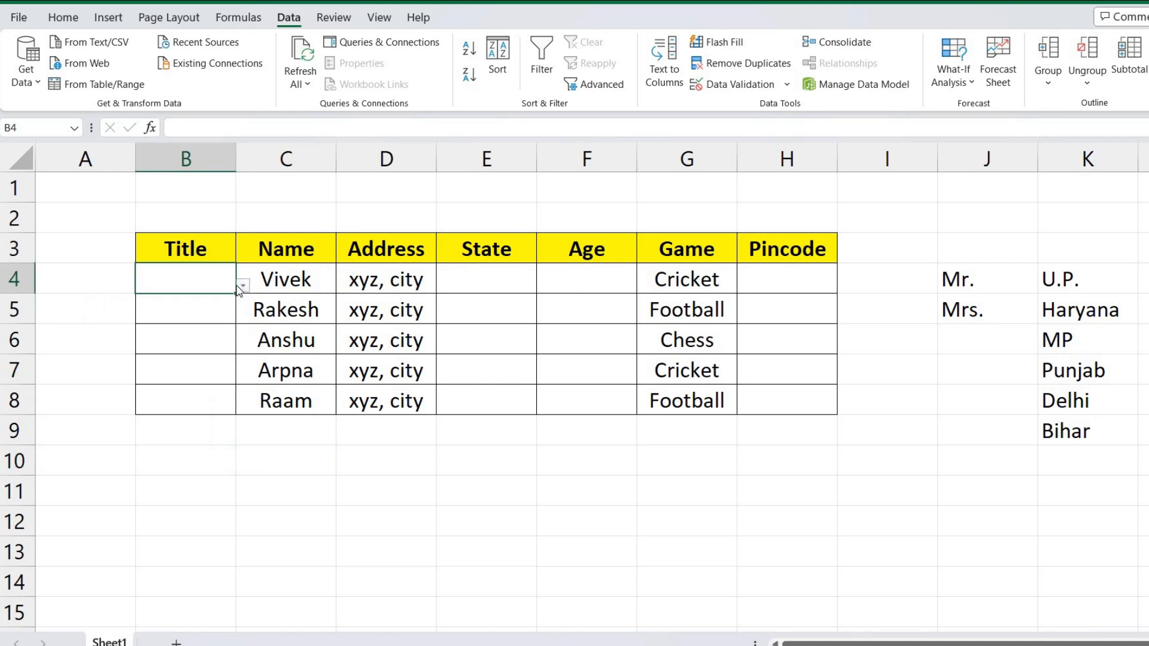
pyautogui.click(243, 286)
pyautogui.click(176, 306)
# - Try to enter xyz in Title cell B5 to test the validation, and discard the entry
pyautogui.click(191, 307)
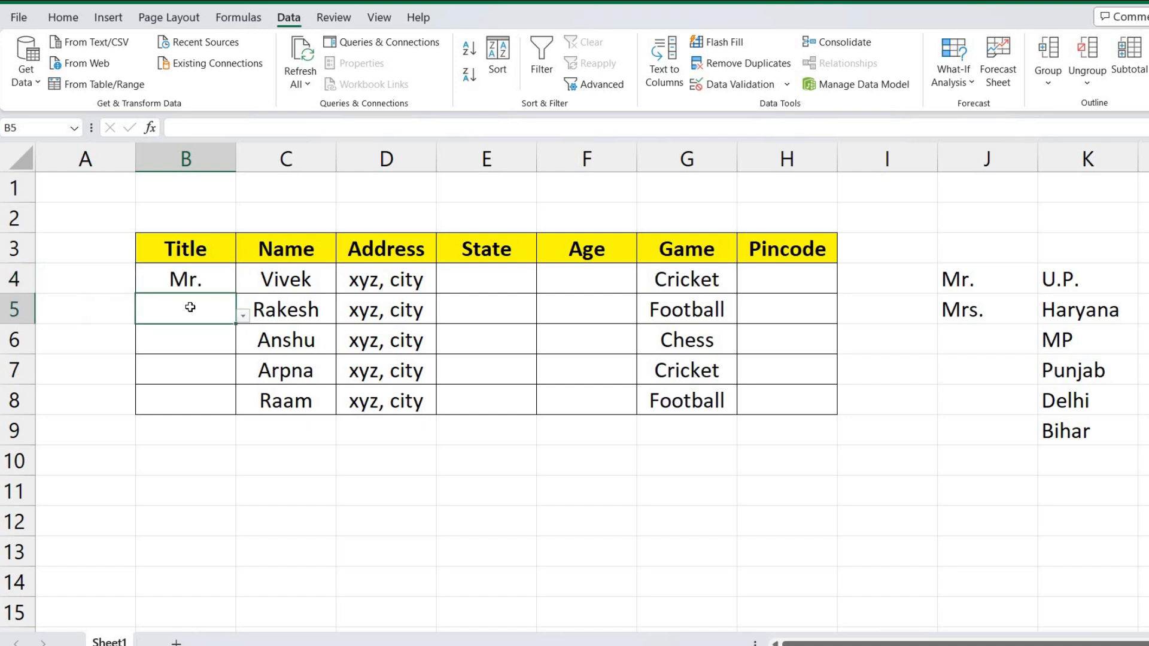
pyautogui.write('xyz')
pyautogui.press('Return')
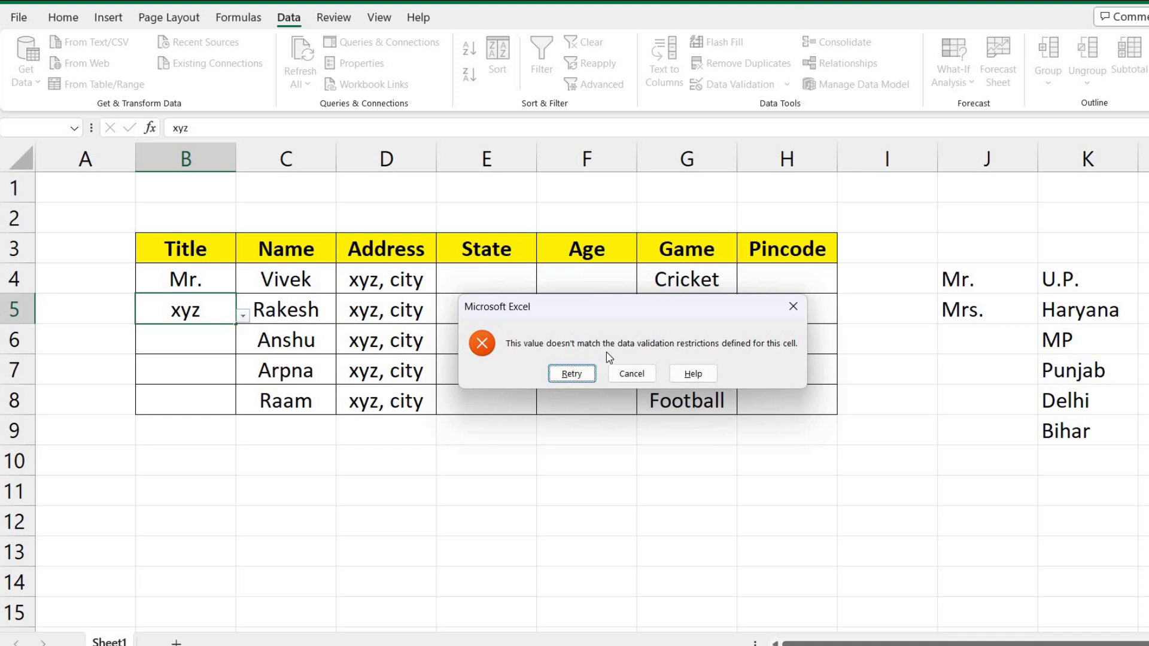
pyautogui.click(631, 372)
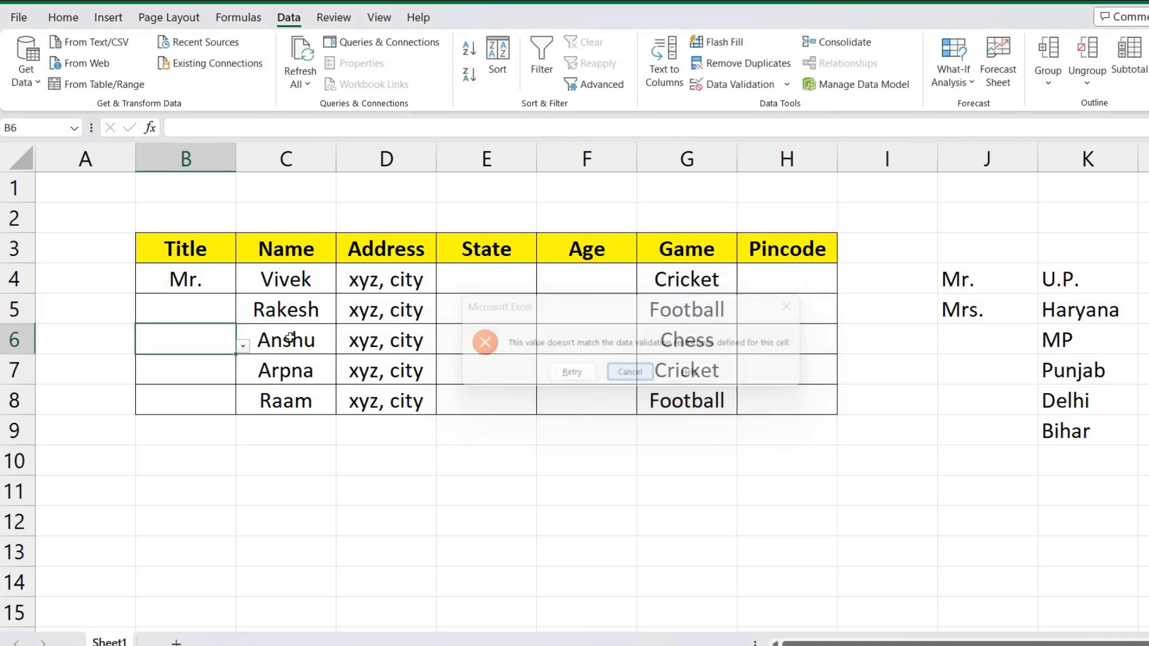
# - Add an error alert to the B4:B8 validation with the title "List Info" and the message "You can select from list"
pyautogui.moveTo(213, 280); pyautogui.dragTo(199, 402)
pyautogui.click(697, 85)
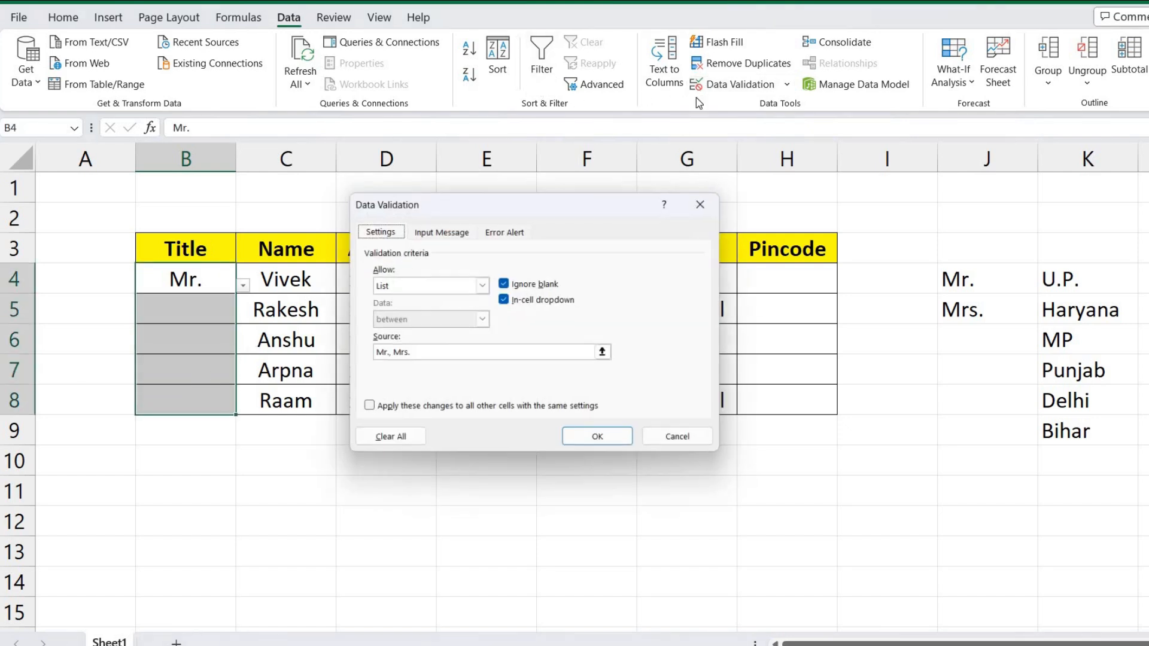
pyautogui.click(505, 232)
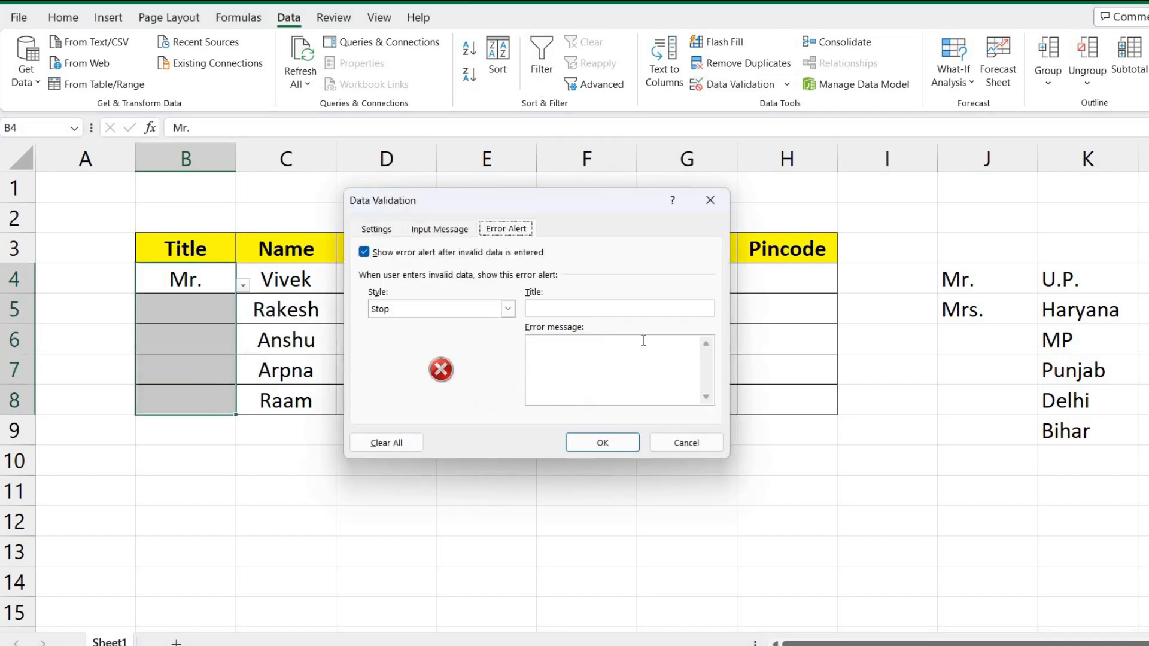
pyautogui.click(549, 309)
pyautogui.write('List Info')
pyautogui.press('Tab')
pyautogui.write('You can select from list')
pyautogui.click(602, 443)
# - Try to enter zyxl in cell B5 to test the custom error alert, and discard the entry
pyautogui.click(213, 305)
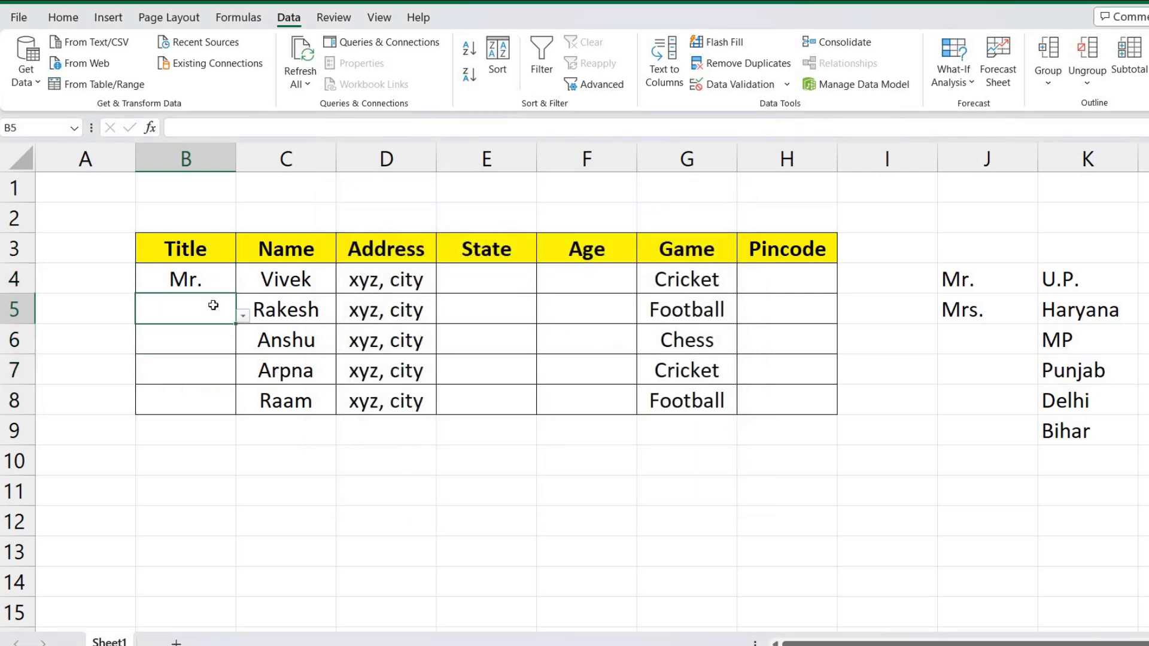
pyautogui.write('zyxl')
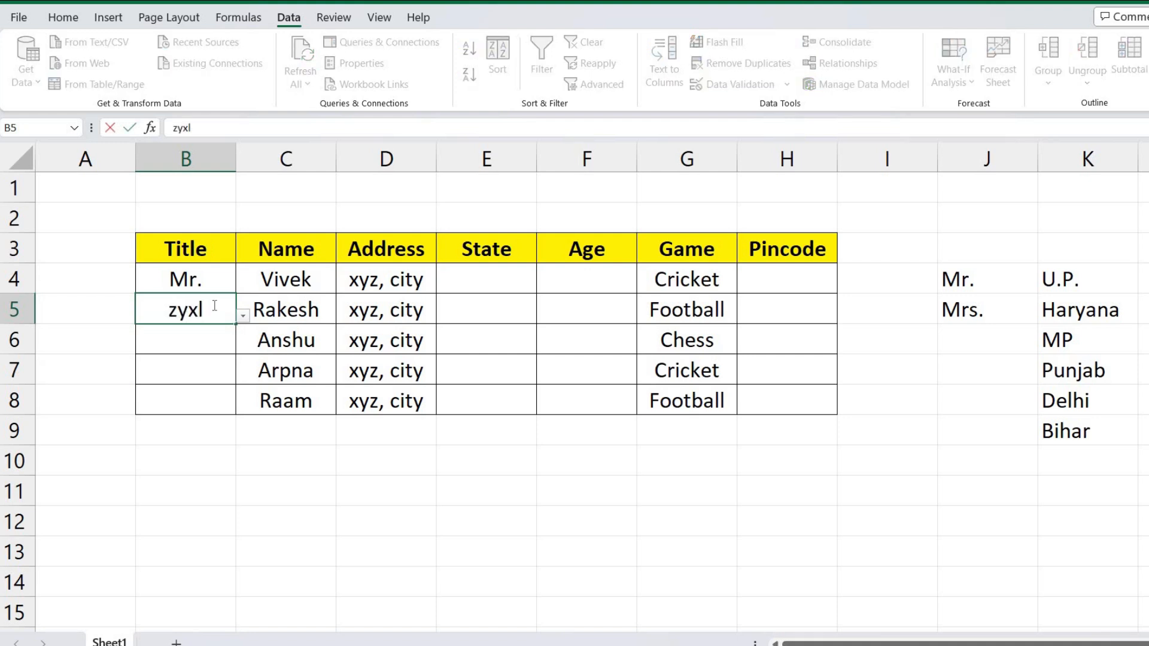
pyautogui.press('Return')
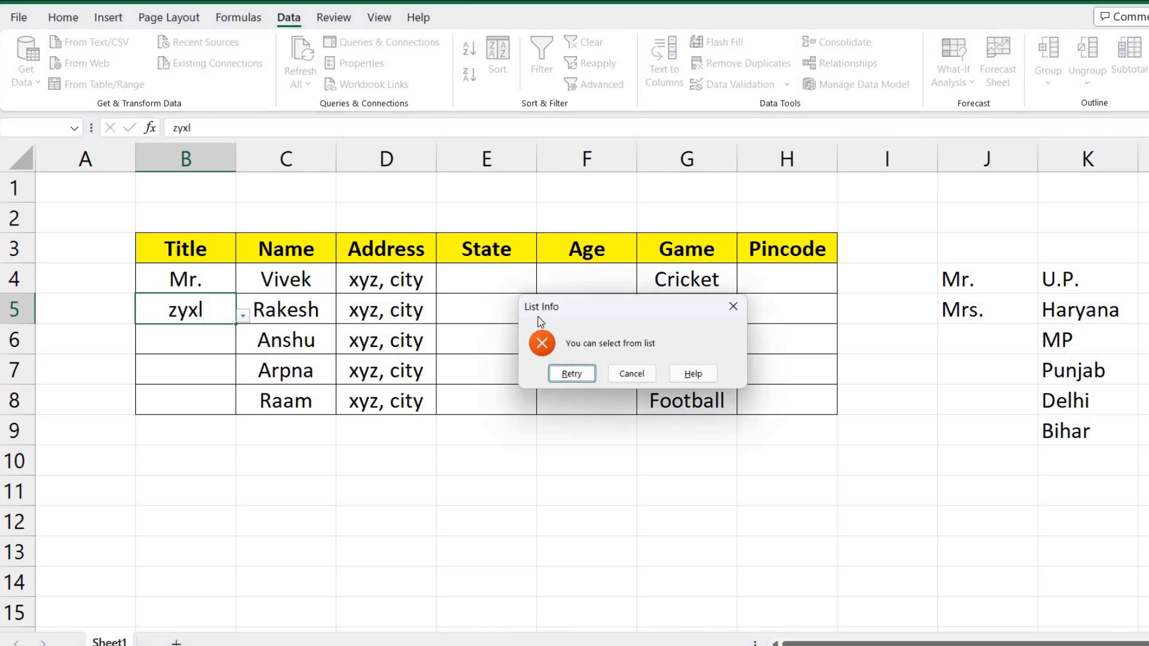
pyautogui.click(631, 374)
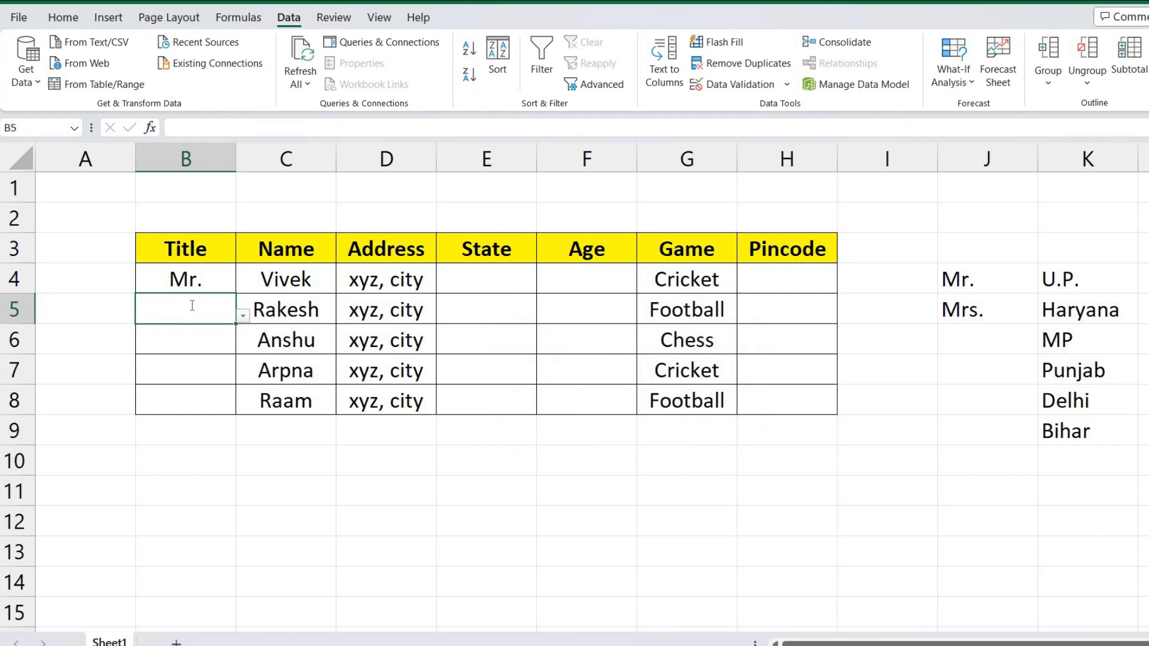
# - Enter Mr. in Title cell B5
pyautogui.write('M')
pyautogui.press('Tab')
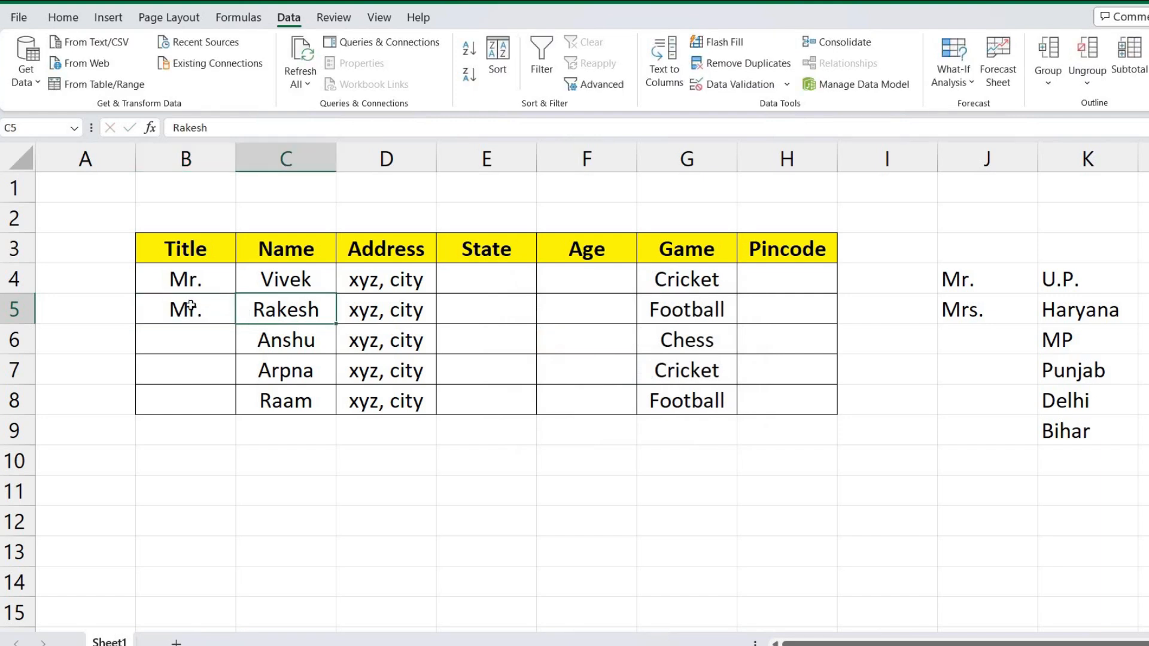
pyautogui.click(191, 305)
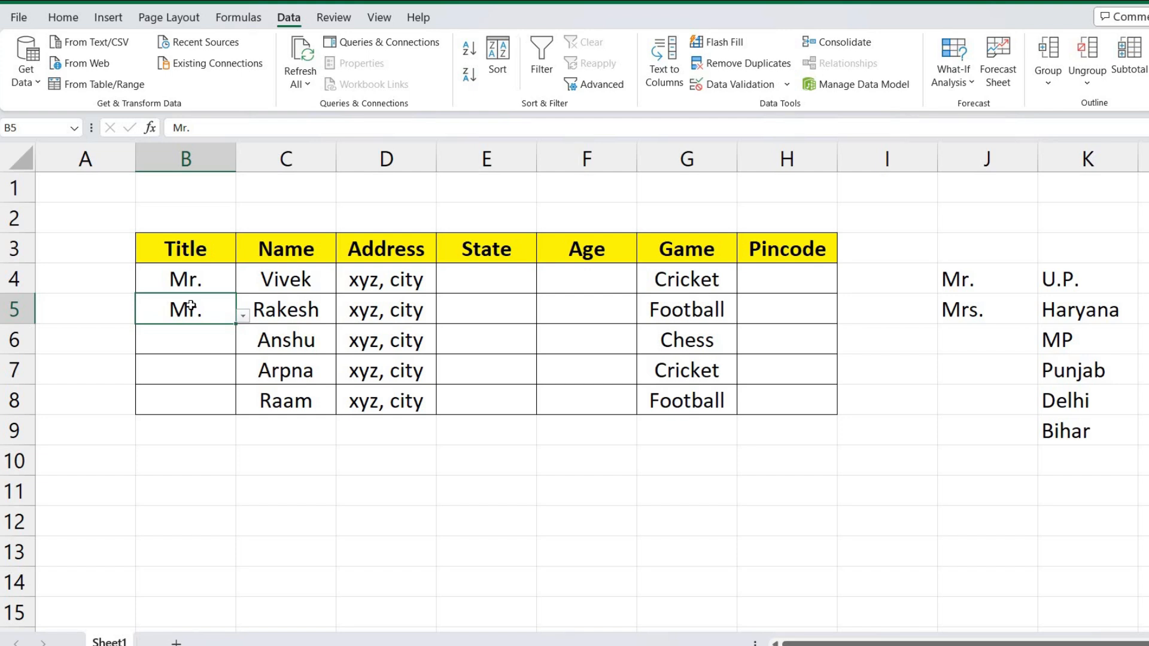
# - Try to enter mrs in Title cell B6, and discard the entry
pyautogui.press('Down')
pyautogui.write('mrs')
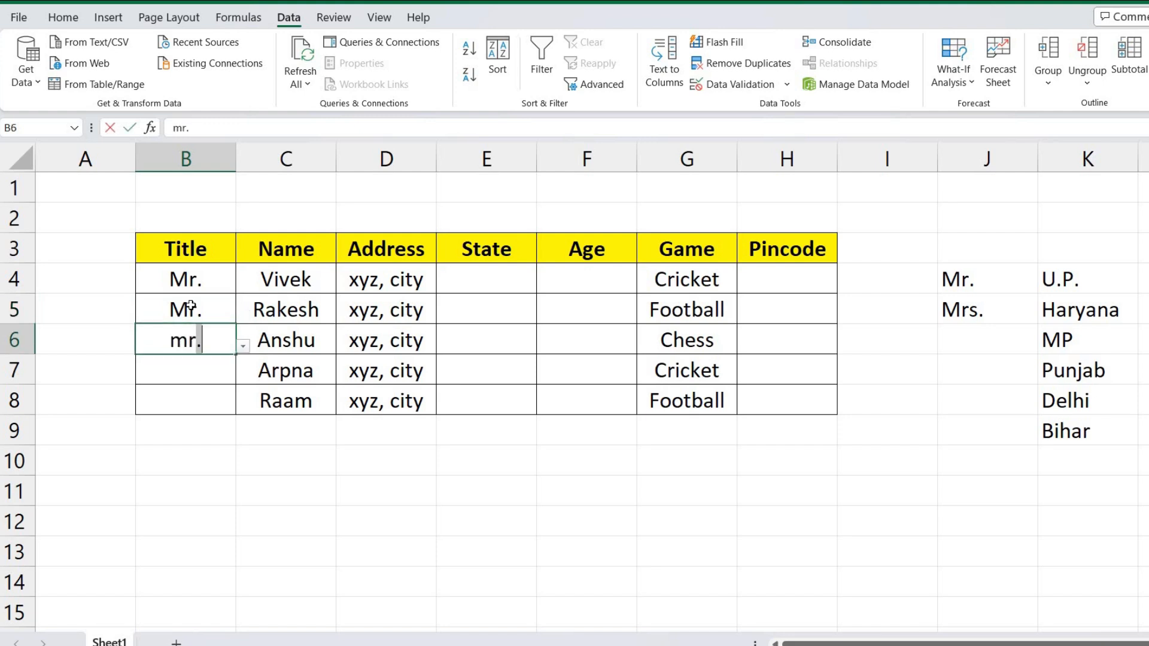
pyautogui.press('Return')
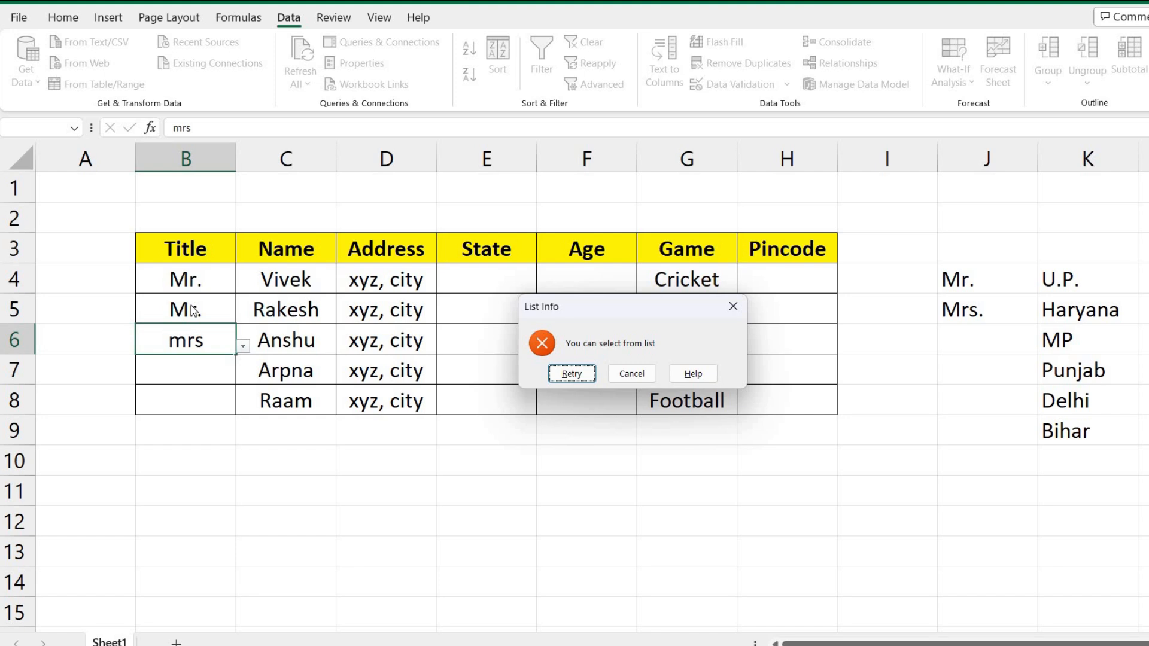
pyautogui.press('Escape')
pyautogui.write('=')
pyautogui.press('Down')
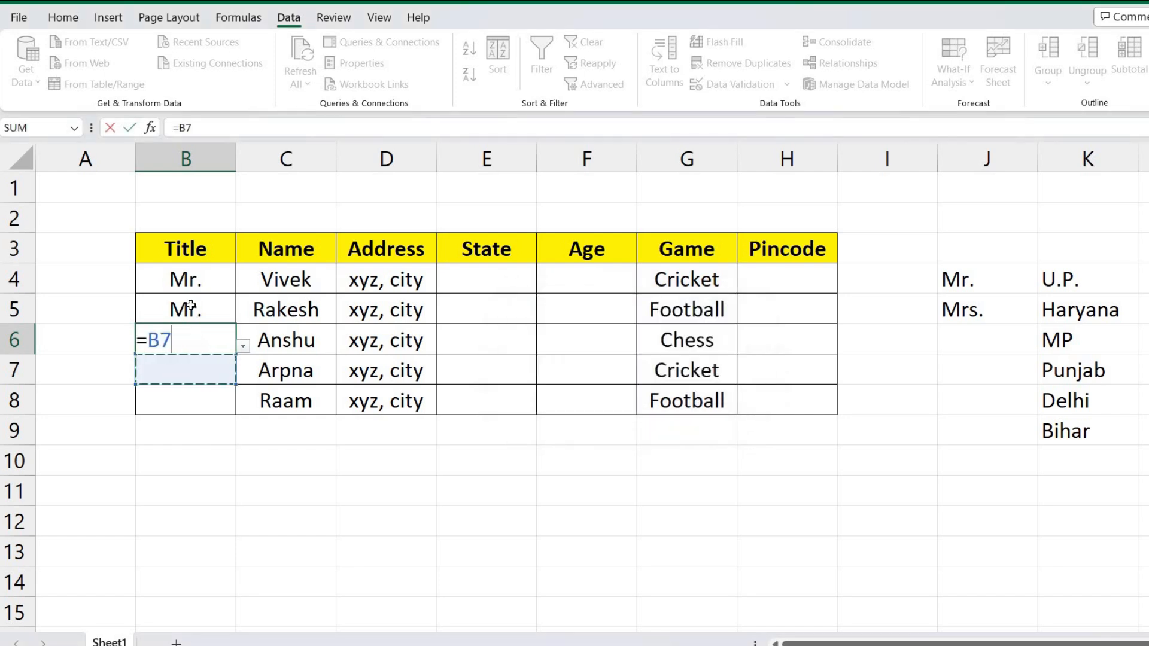
pyautogui.press('Escape')
# - Choose Mrs. from the validation list for Title cell B6
pyautogui.hotkey('alt', 'Down')
pyautogui.click(156, 384)
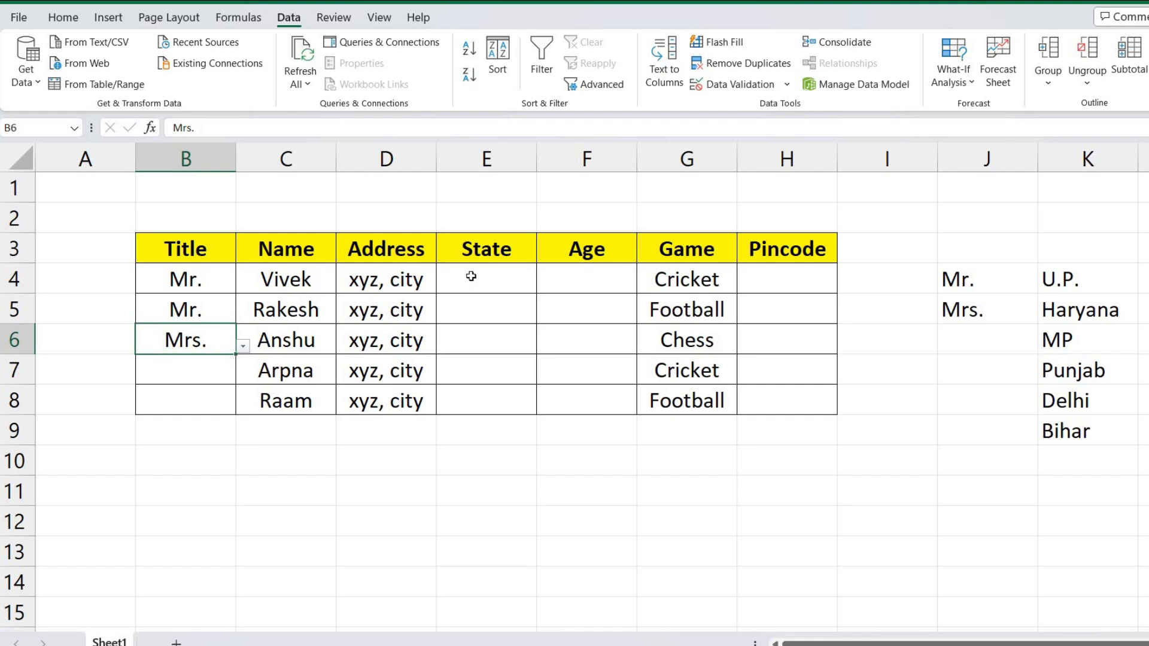
# - Restrict the State cells E4:E8 with list data validation using the range =$K$4:$K$9 as the source
pyautogui.moveTo(451, 267); pyautogui.dragTo(485, 398)
pyautogui.click(759, 87)
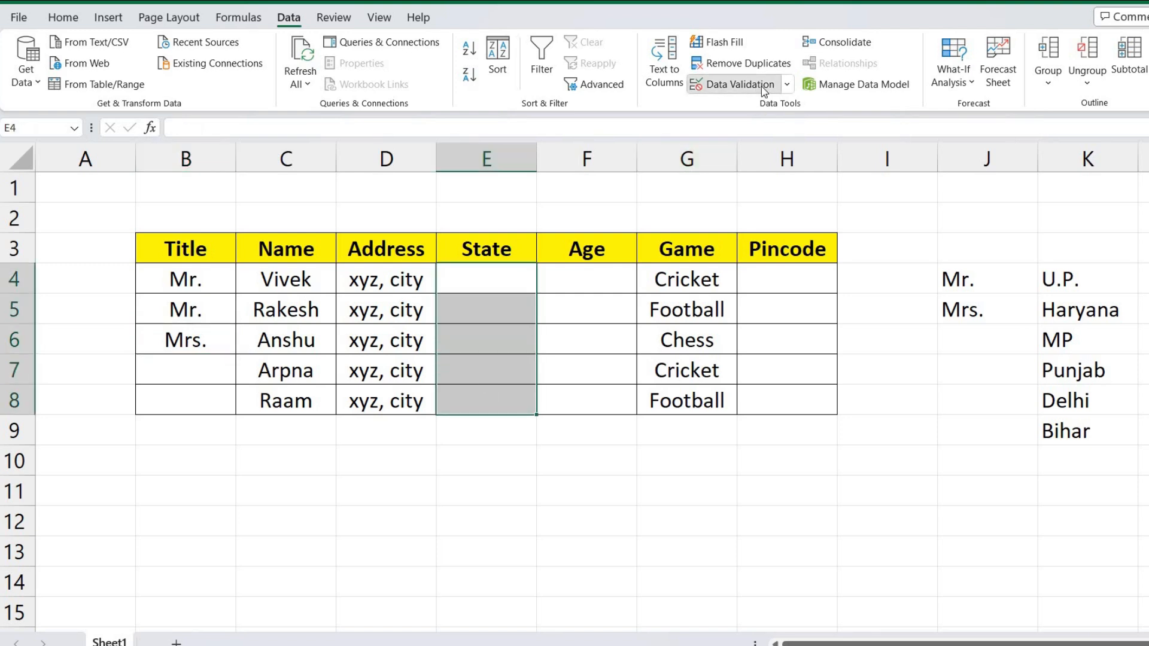
pyautogui.click(376, 229)
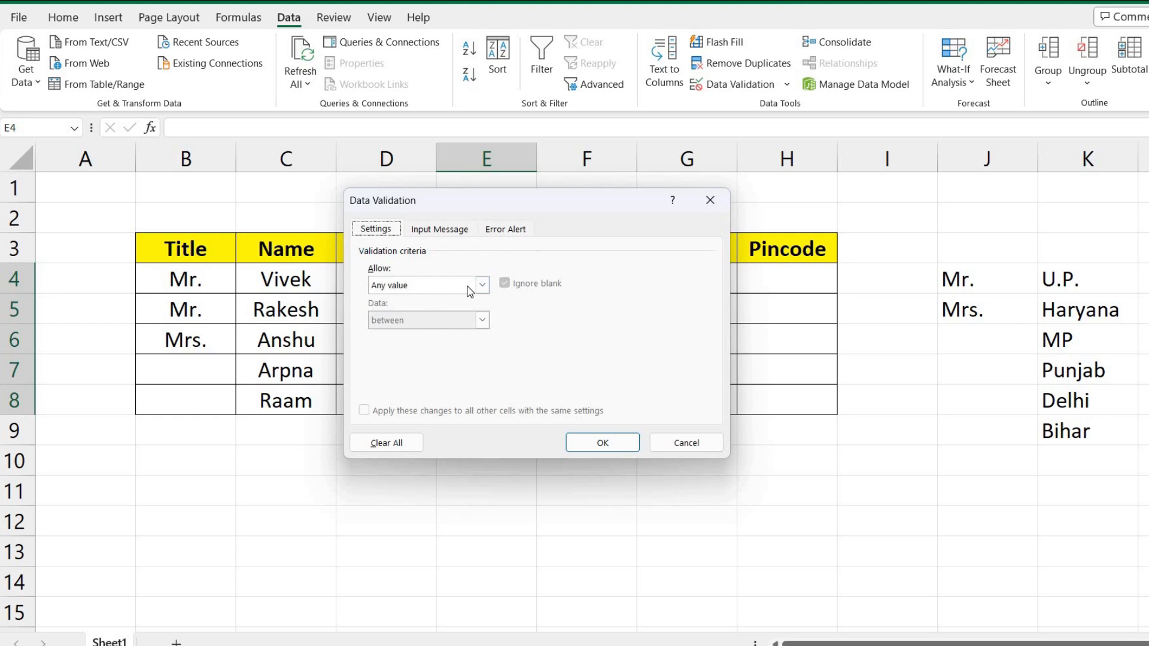
pyautogui.click(482, 285)
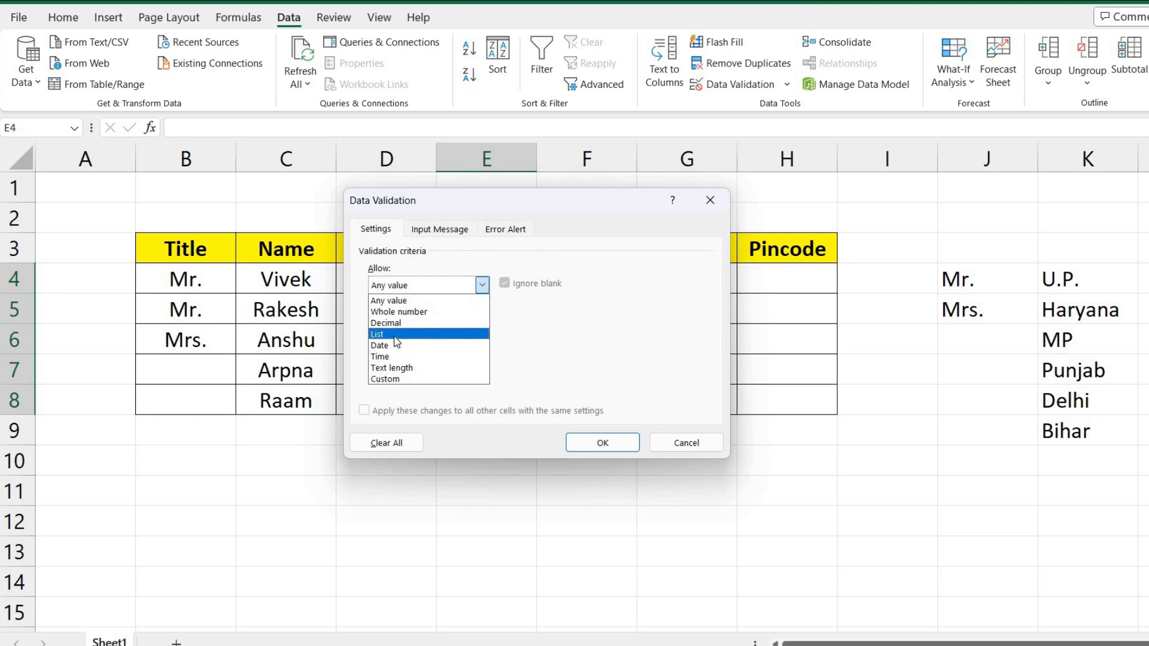
pyautogui.click(395, 333)
pyautogui.click(401, 358)
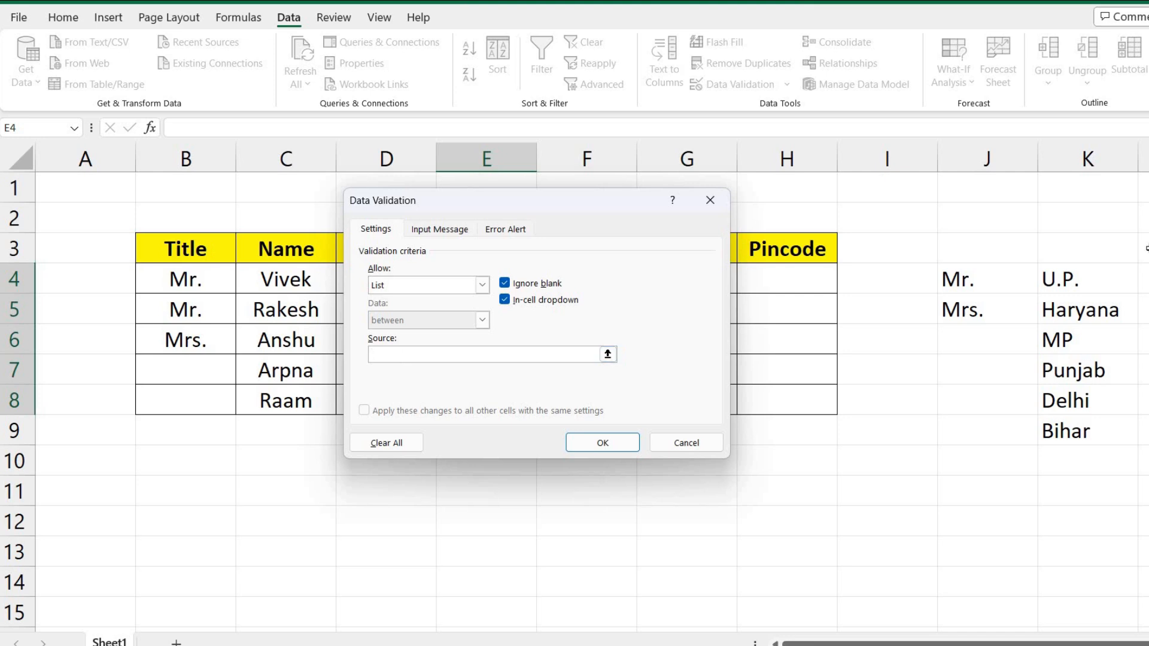
pyautogui.moveTo(1052, 274); pyautogui.dragTo(1065, 430)
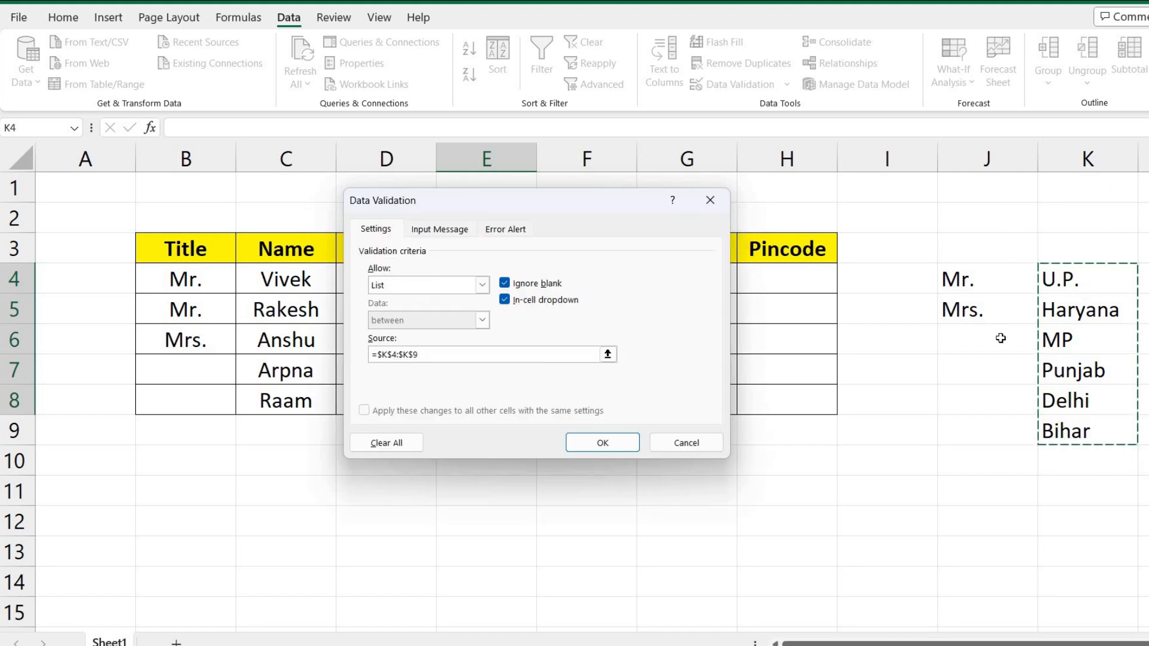
pyautogui.click(602, 444)
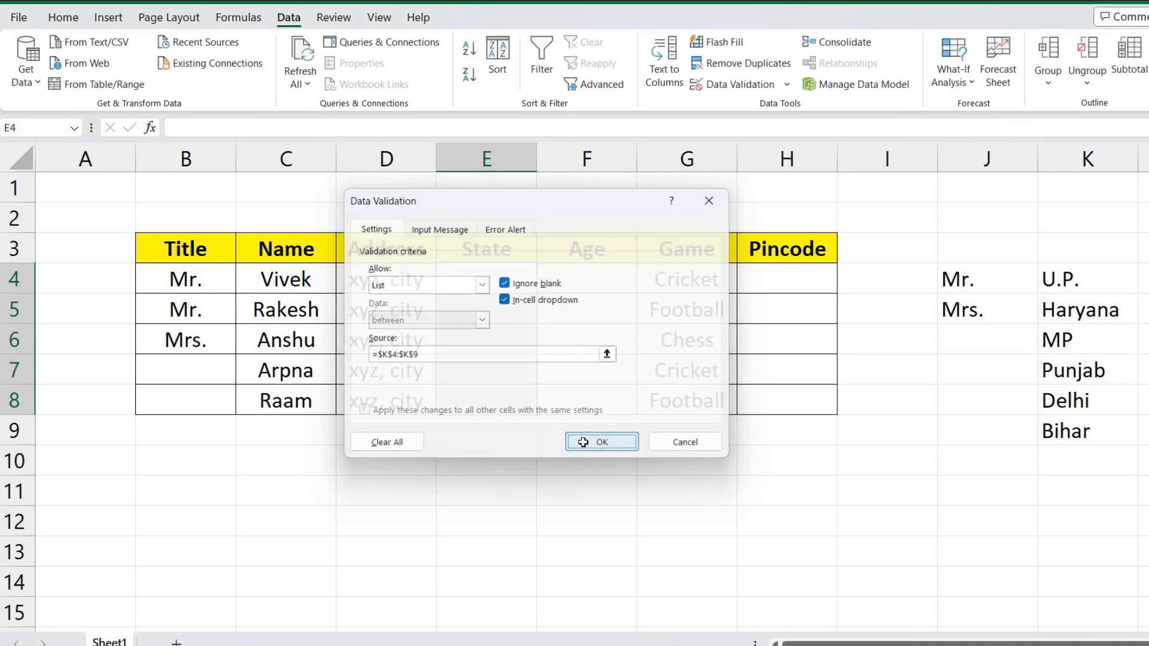
# - Choose Haryana for State cell E4 and MP for State cell E5 from their validation lists
pyautogui.click(543, 285)
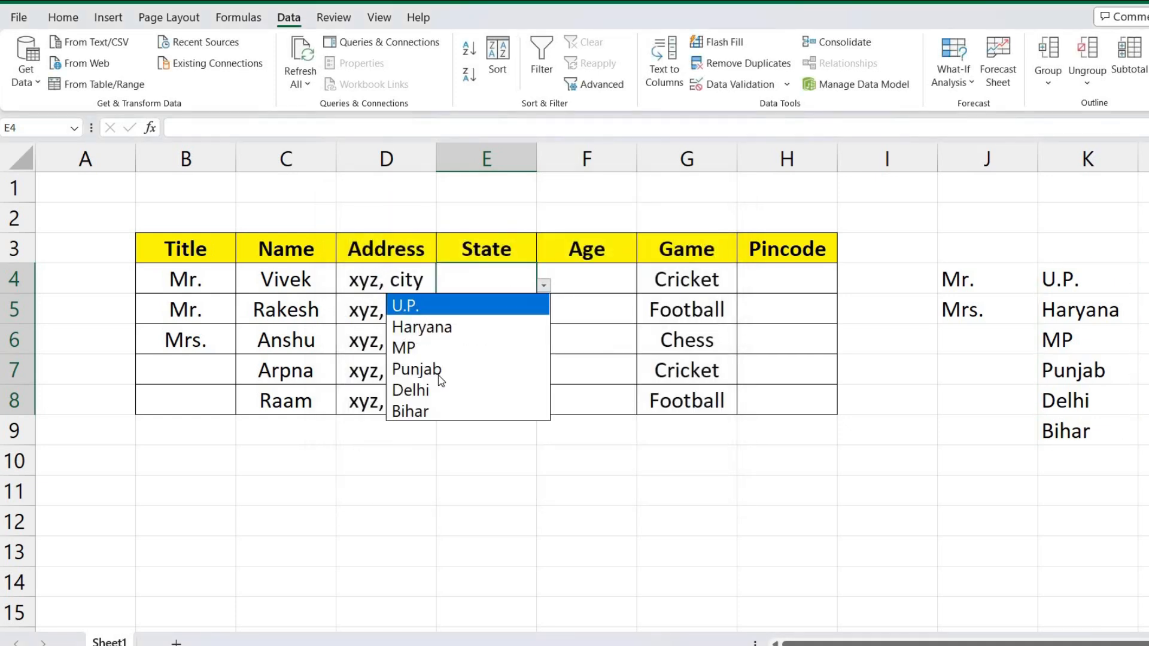
pyautogui.click(422, 337)
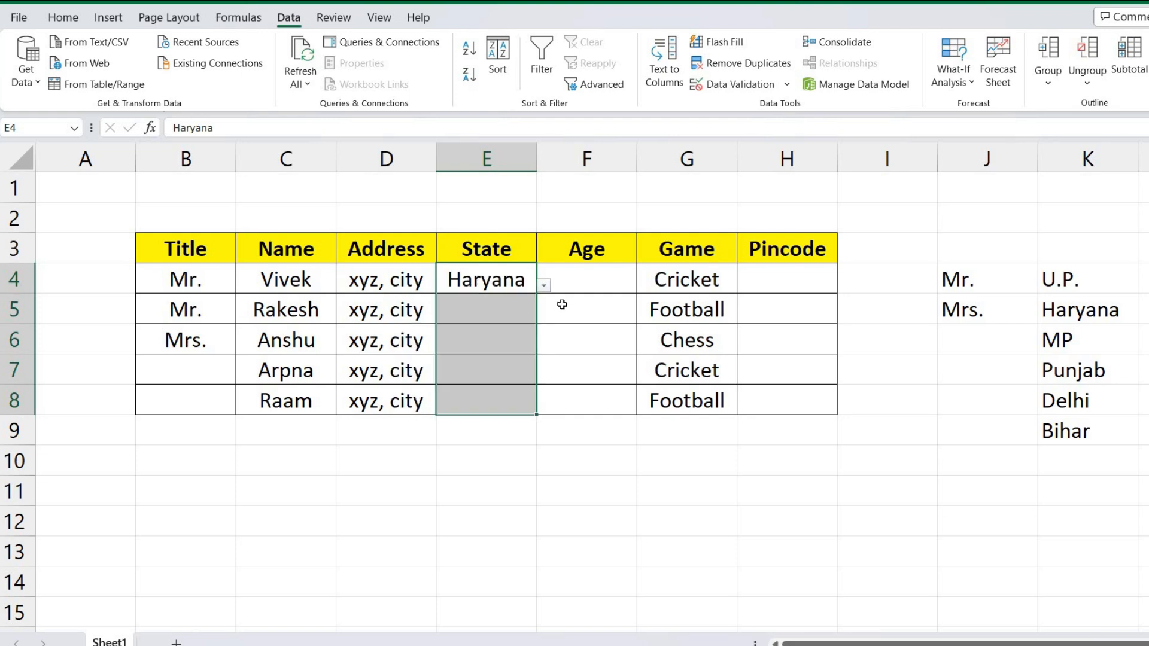
pyautogui.click(520, 310)
pyautogui.click(545, 318)
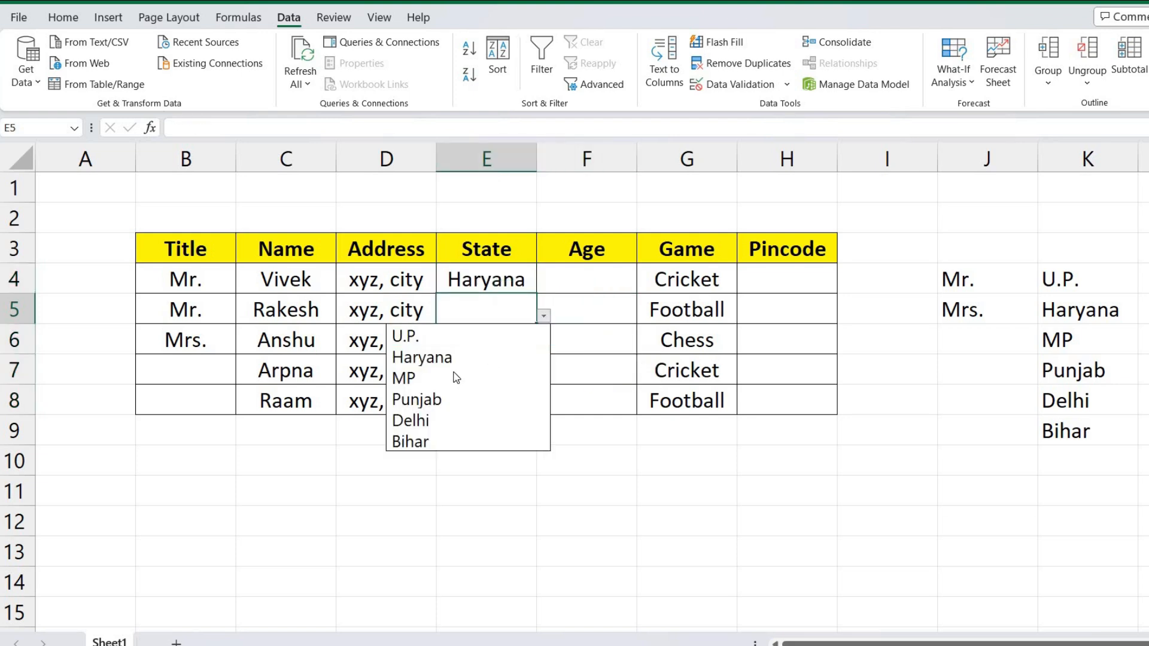
pyautogui.click(450, 378)
pyautogui.click(529, 460)
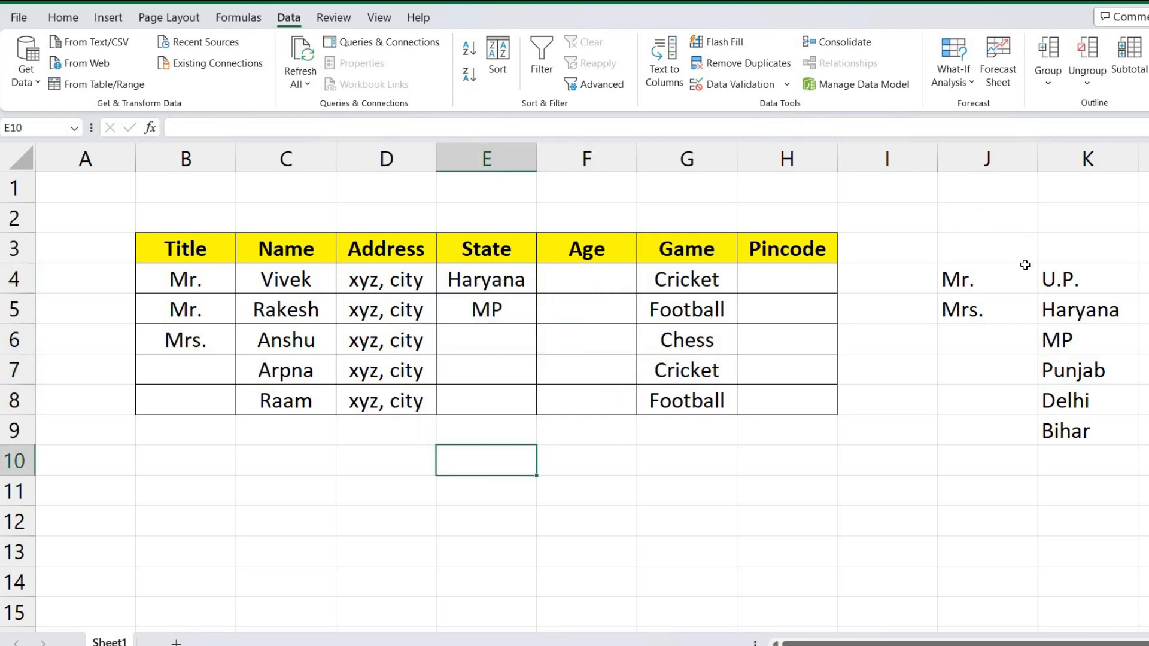
# - Clear the state names from the list source cells K4:K9
pyautogui.moveTo(1047, 276); pyautogui.dragTo(1107, 432)
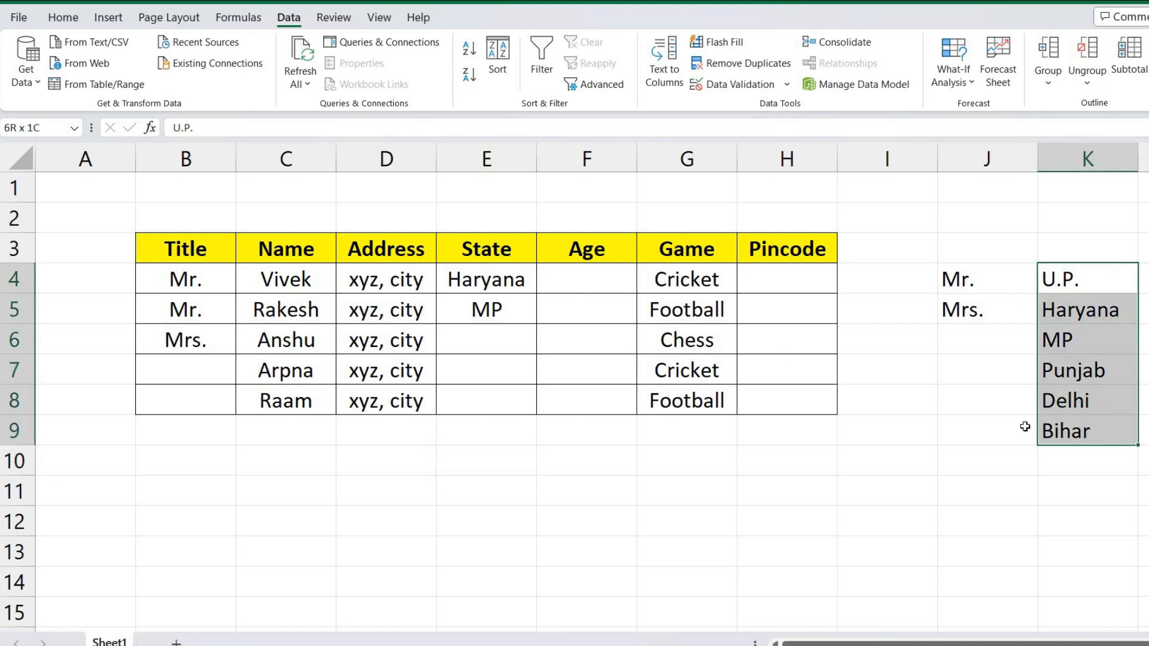
pyautogui.click(988, 429)
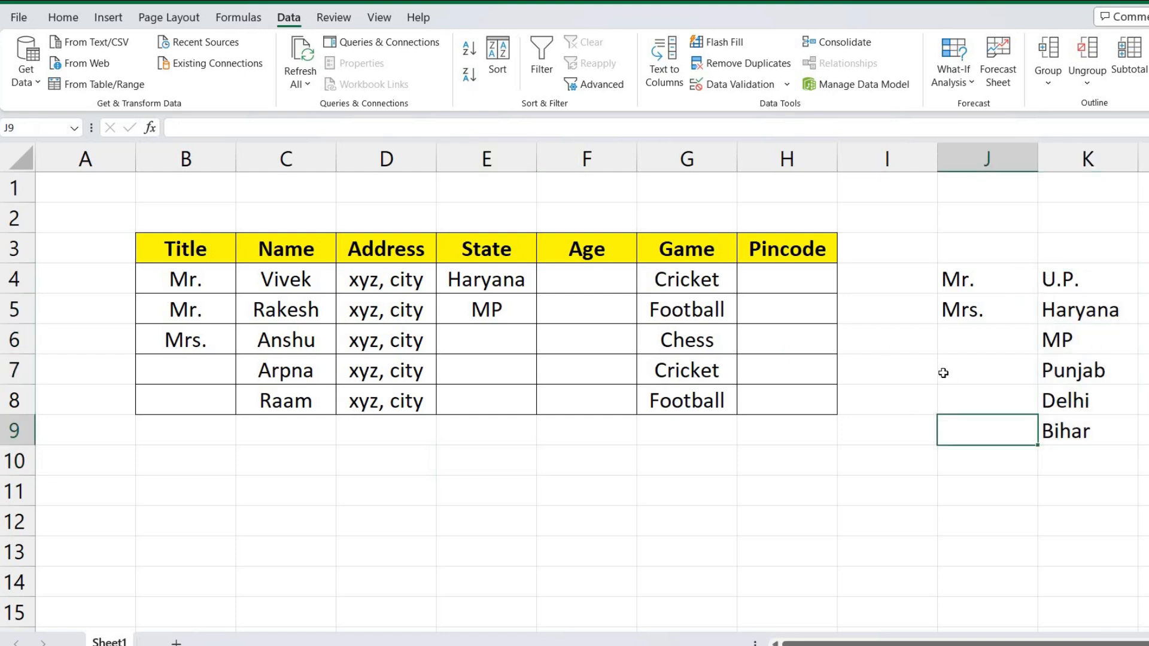
pyautogui.moveTo(1059, 279); pyautogui.dragTo(1096, 425)
pyautogui.press('Delete')
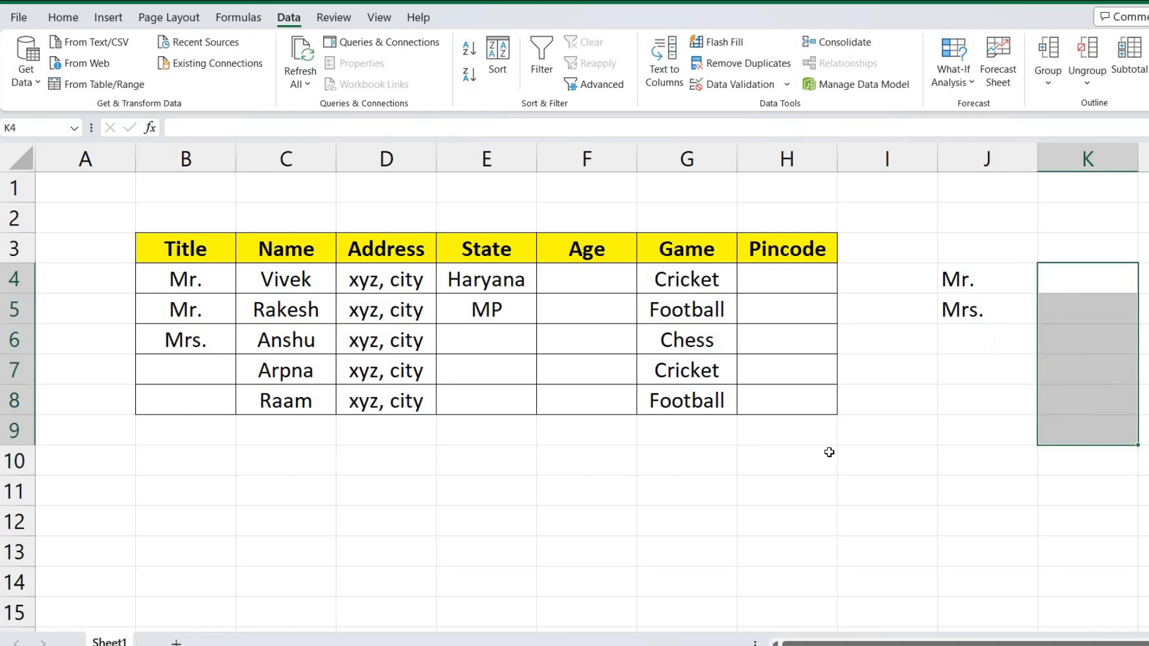
# - Check the validation list of State cell E6, and undo the clearing of the source cells K4:K9
pyautogui.click(718, 487)
pyautogui.click(468, 337)
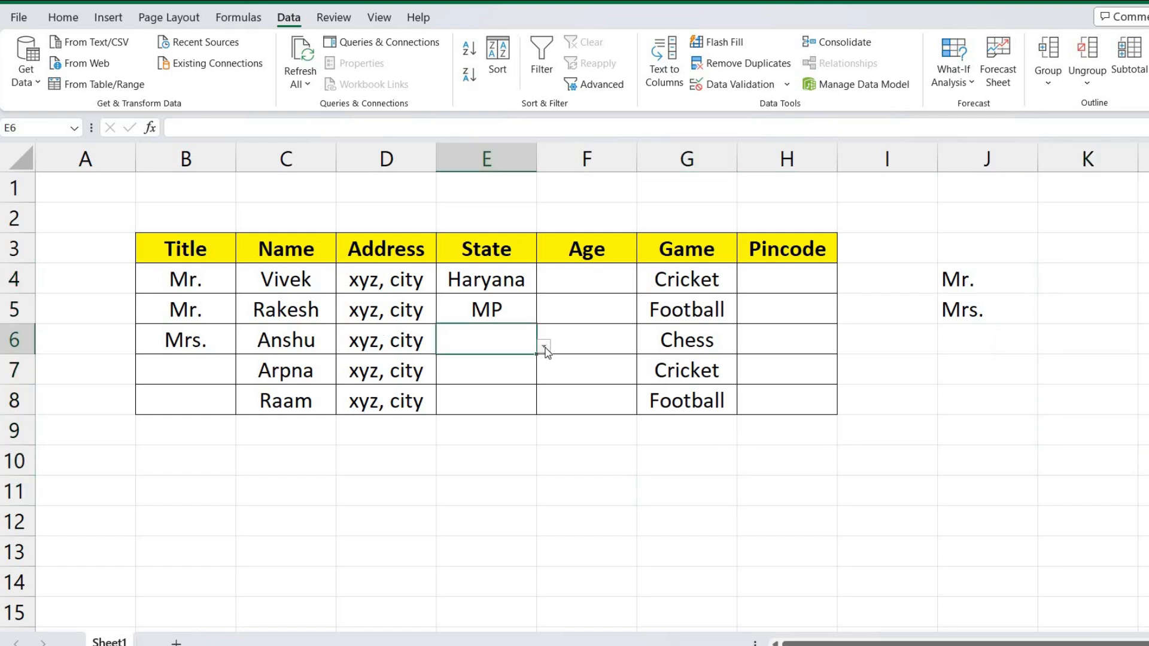
pyautogui.click(544, 346)
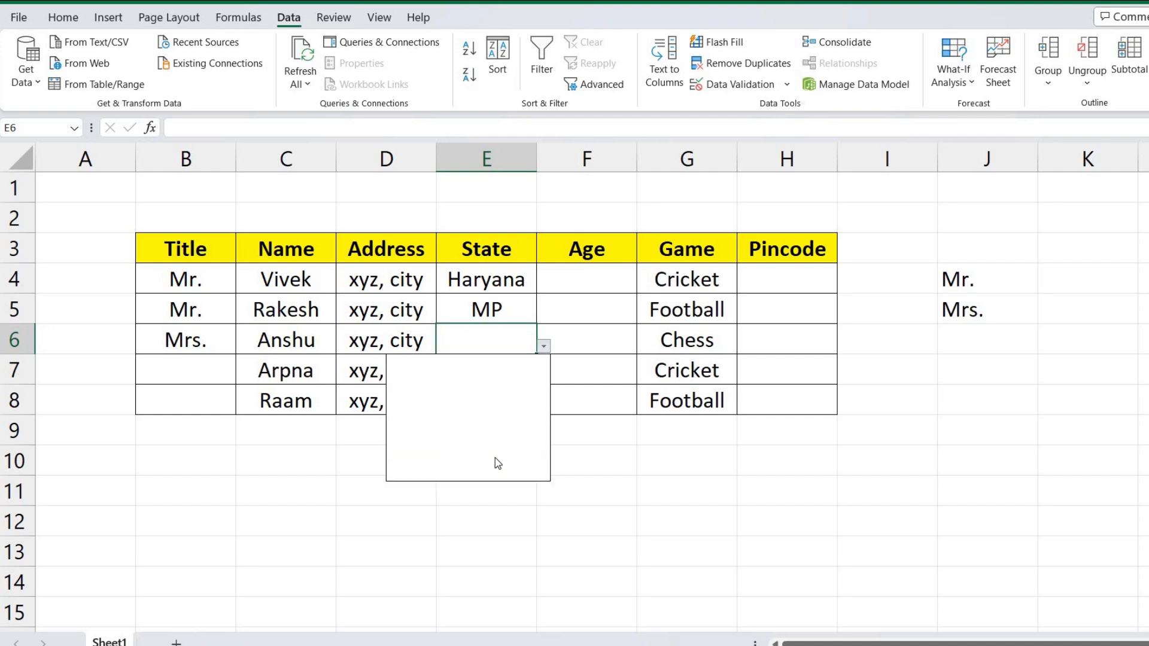
pyautogui.click(1000, 423)
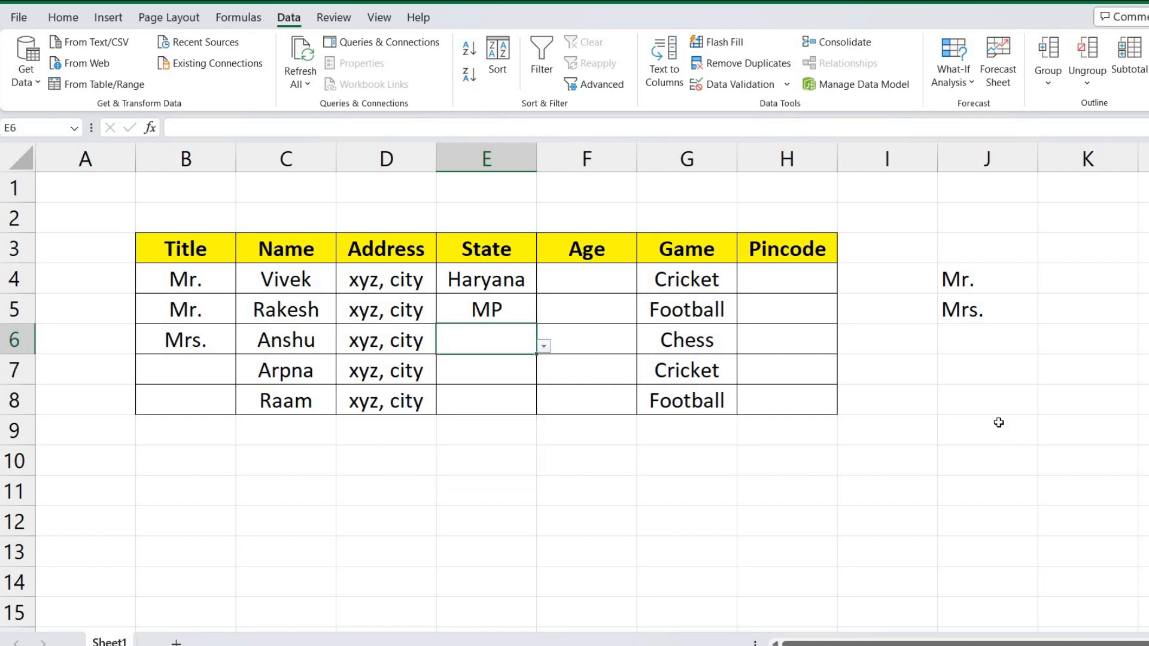
pyautogui.hotkey('ctrl', 'z')
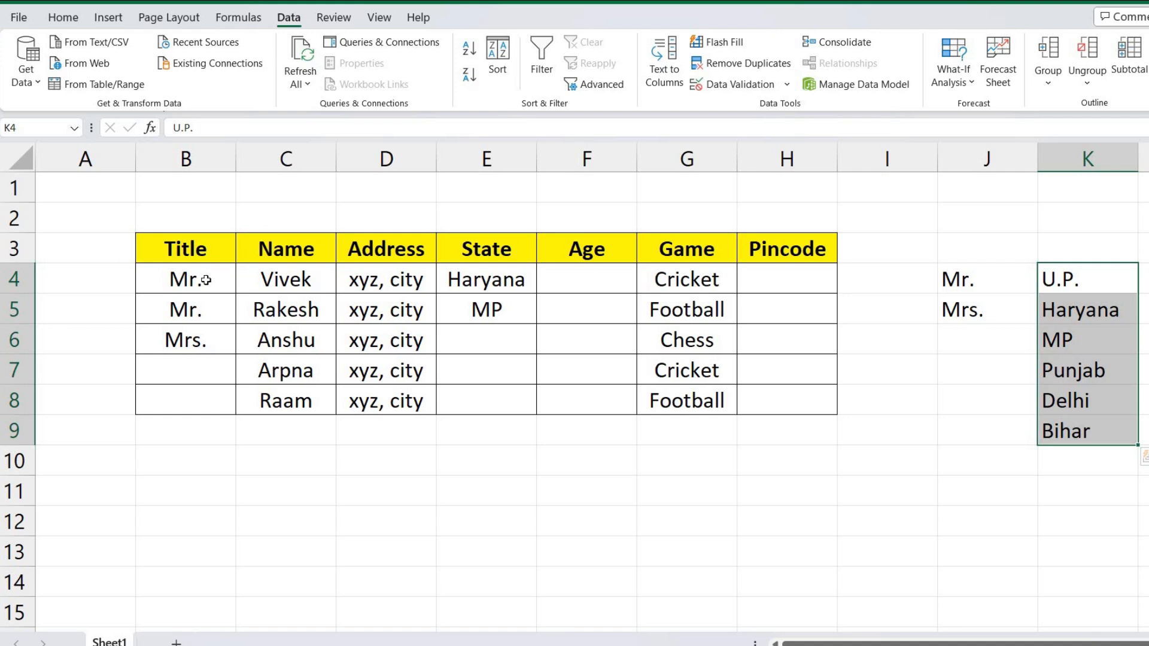
pyautogui.click(762, 273)
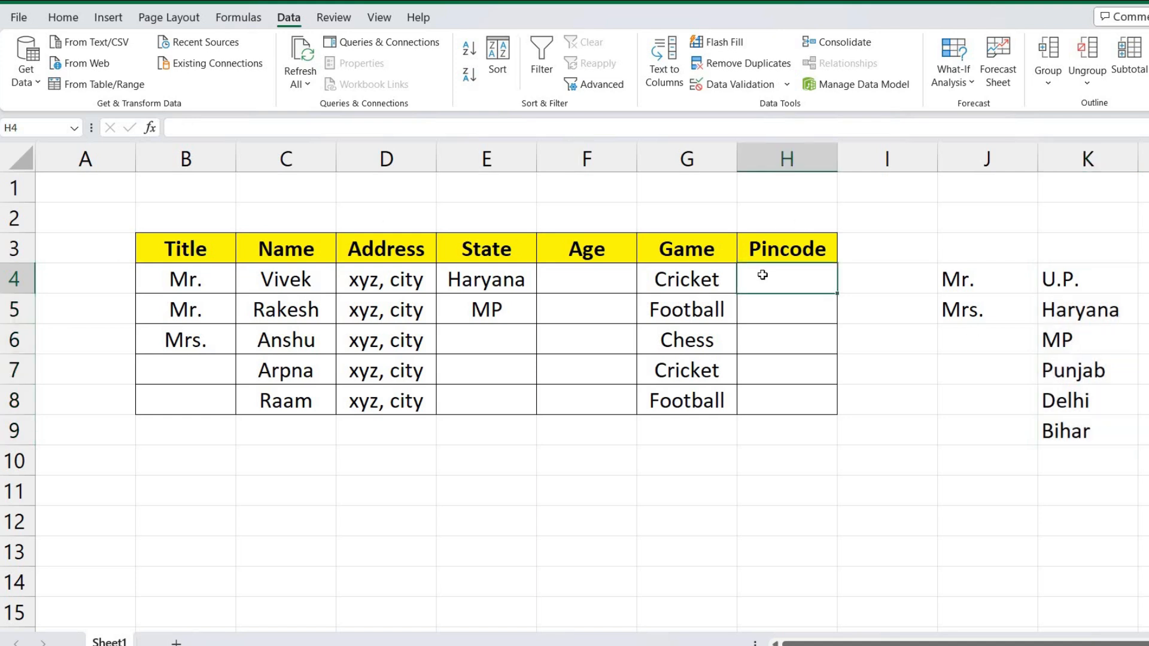
pyautogui.click(742, 84)
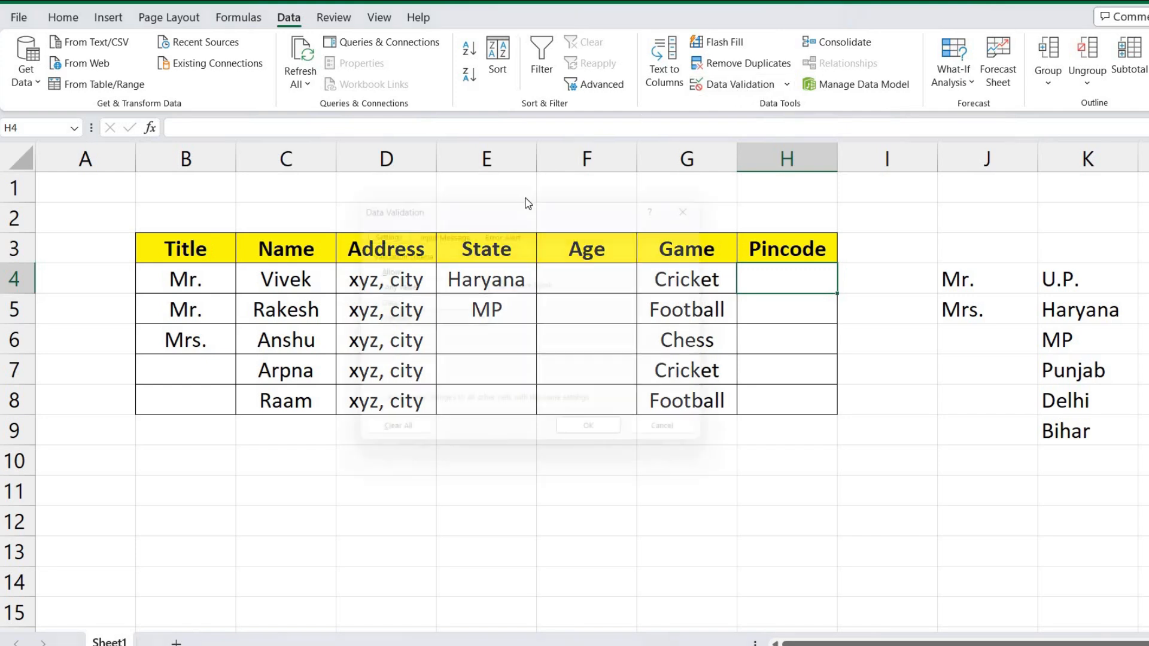
pyautogui.click(431, 286)
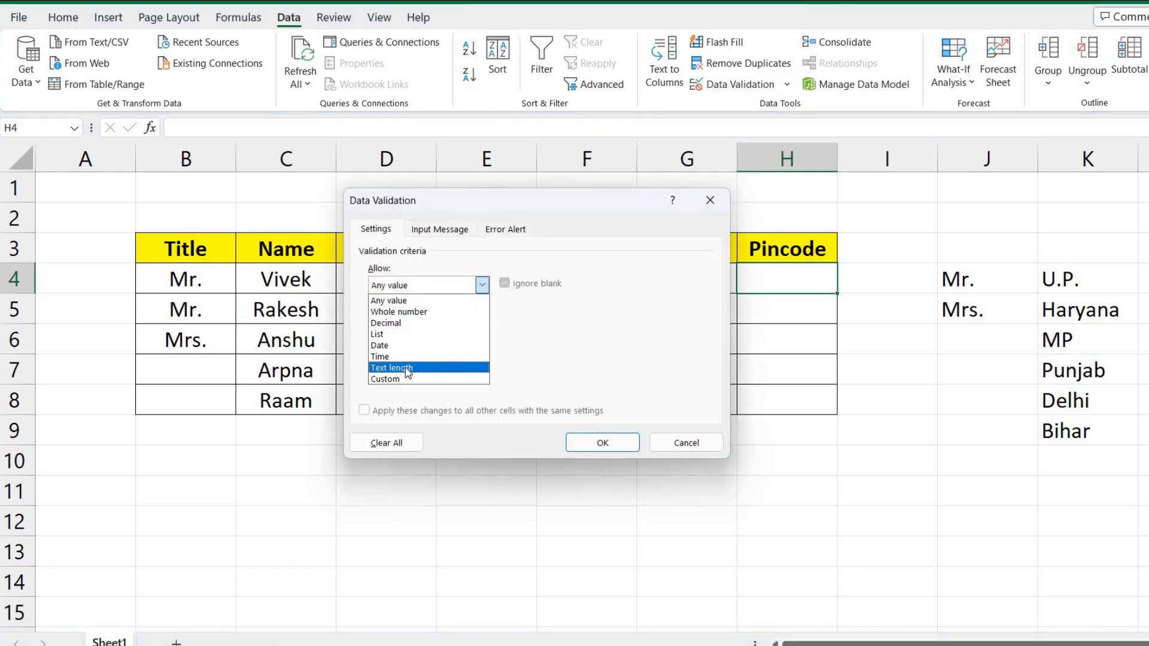
pyautogui.click(697, 445)
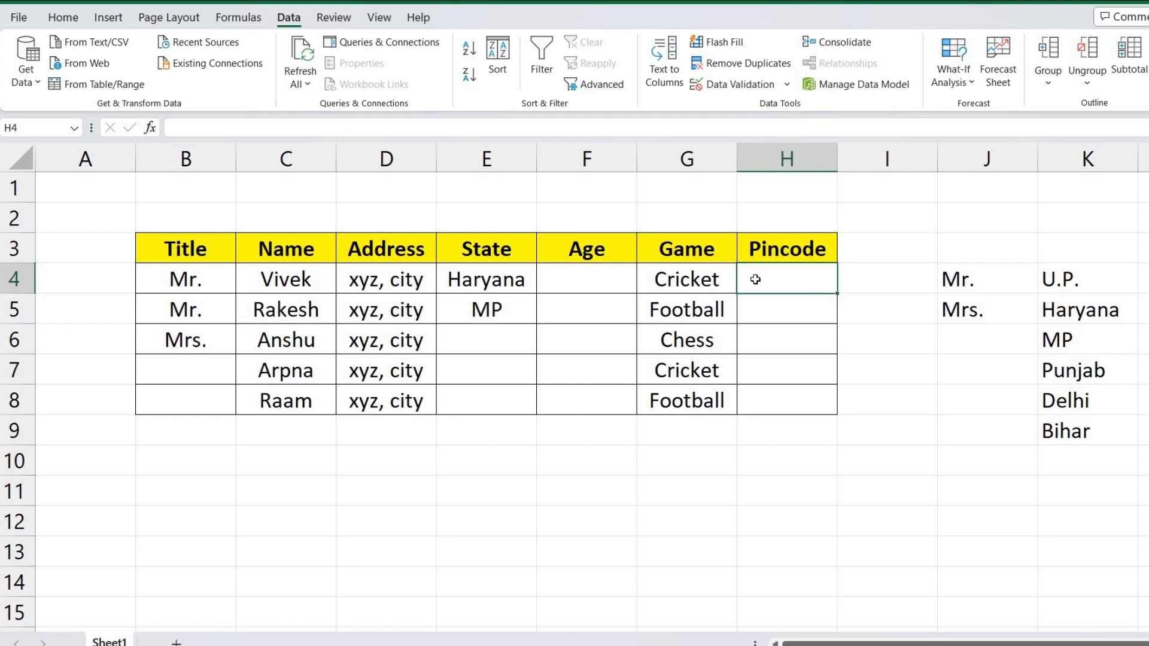
# - Restrict the Pincode cells H4:H8 with data validation to a text length equal to 6
pyautogui.hotkey('shift', 'Down')
pyautogui.hotkey('shift', 'Down')
pyautogui.hotkey('shift', 'Down')
pyautogui.hotkey('shift', 'Down')
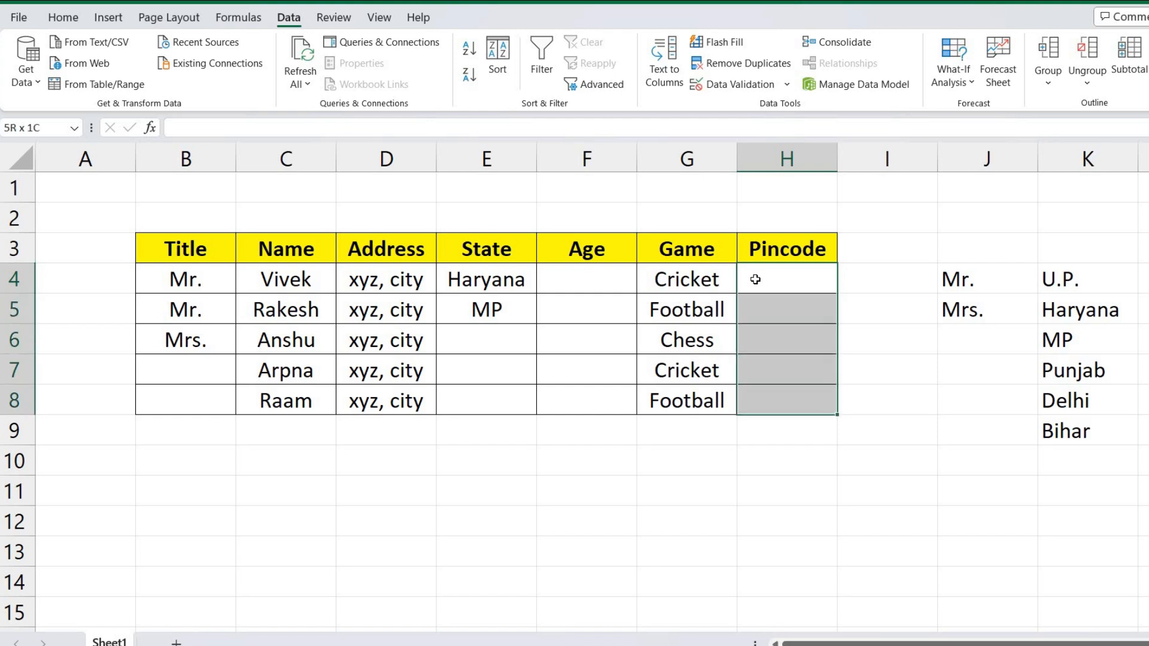
pyautogui.click(740, 84)
pyautogui.click(443, 284)
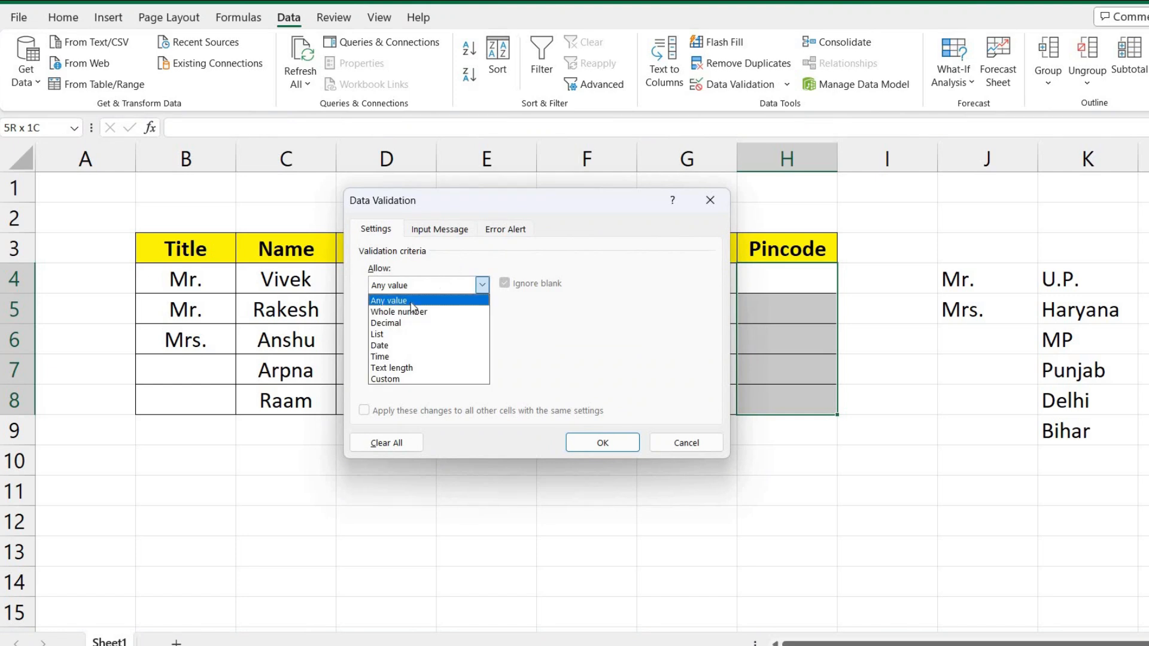
pyautogui.click(390, 370)
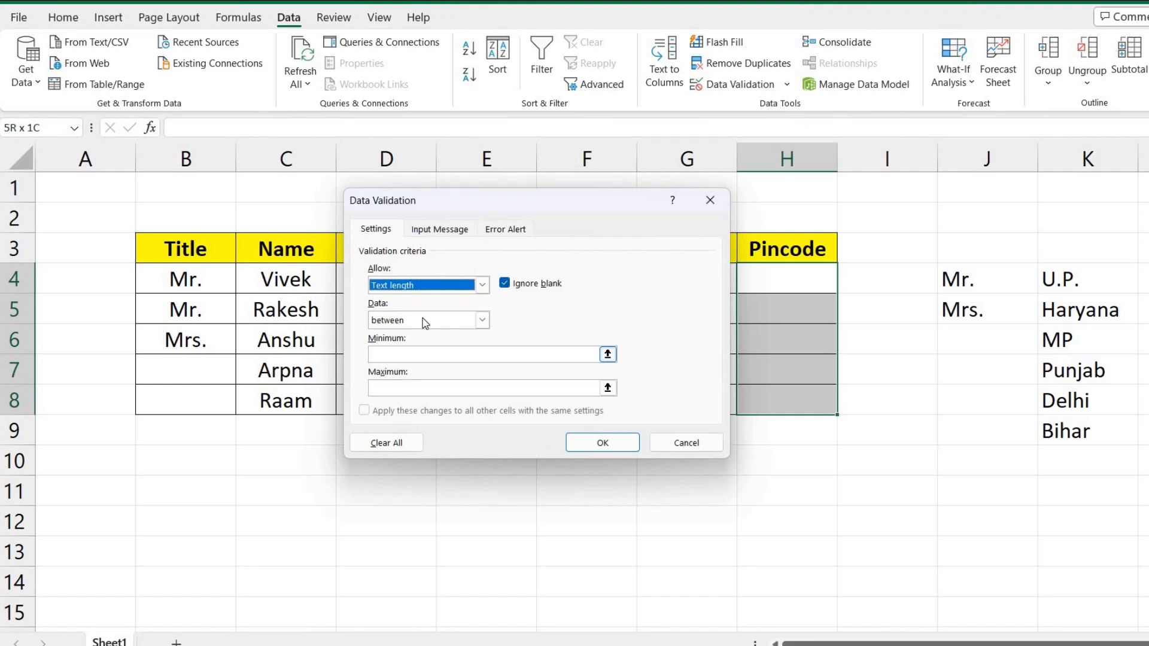
pyautogui.click(482, 320)
pyautogui.click(398, 359)
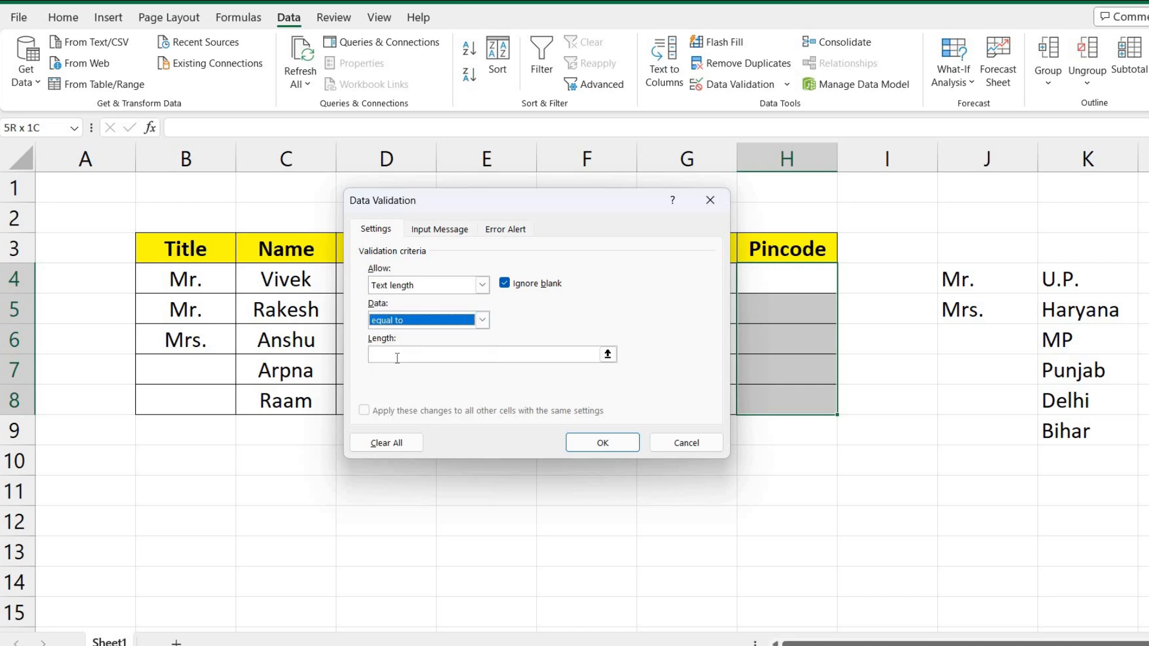
pyautogui.click(397, 357)
pyautogui.write('6')
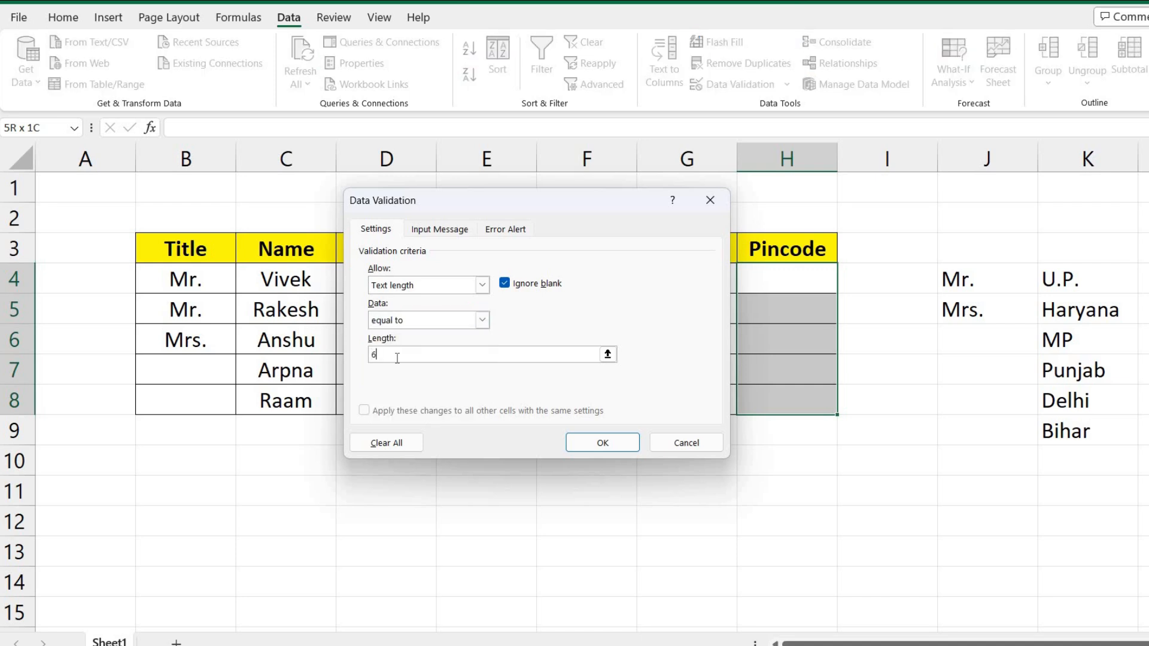
pyautogui.click(628, 444)
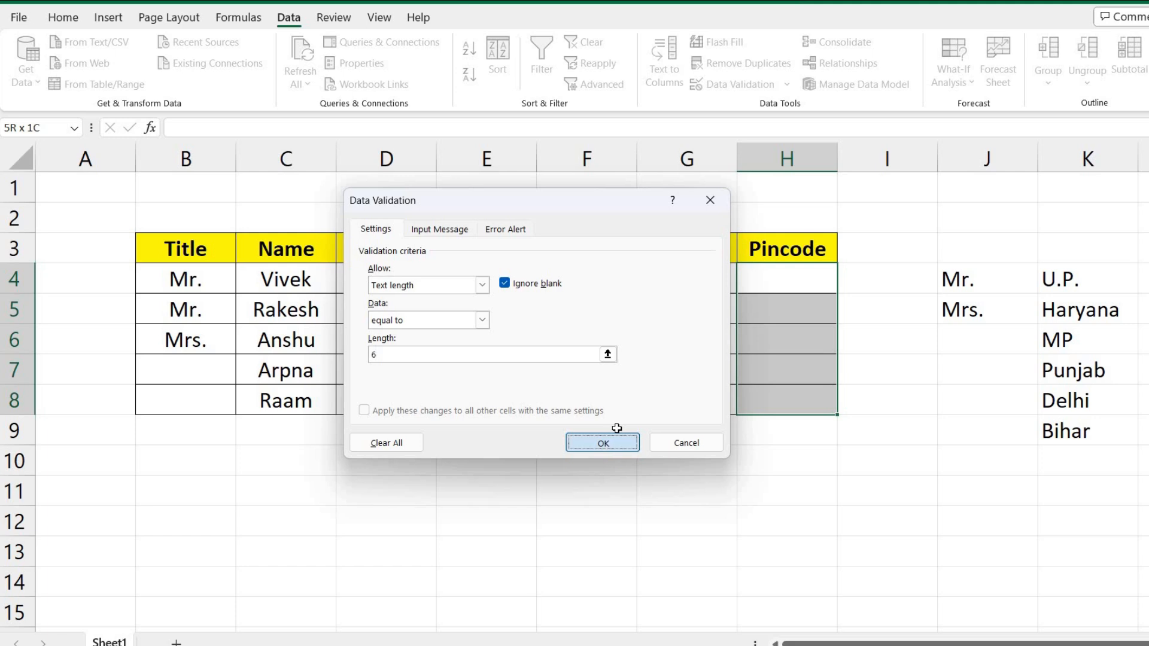
# - Try to enter a four-digit pincode in Pincode cell H4, and discard the entry
pyautogui.click(766, 285)
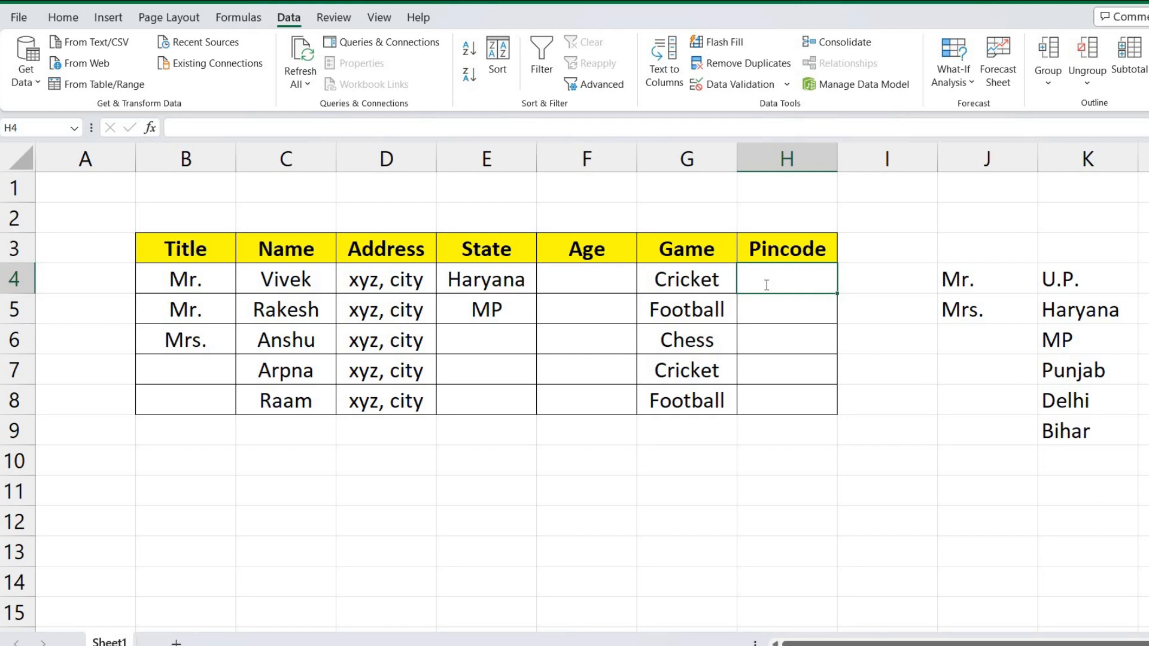
pyautogui.write('8474')
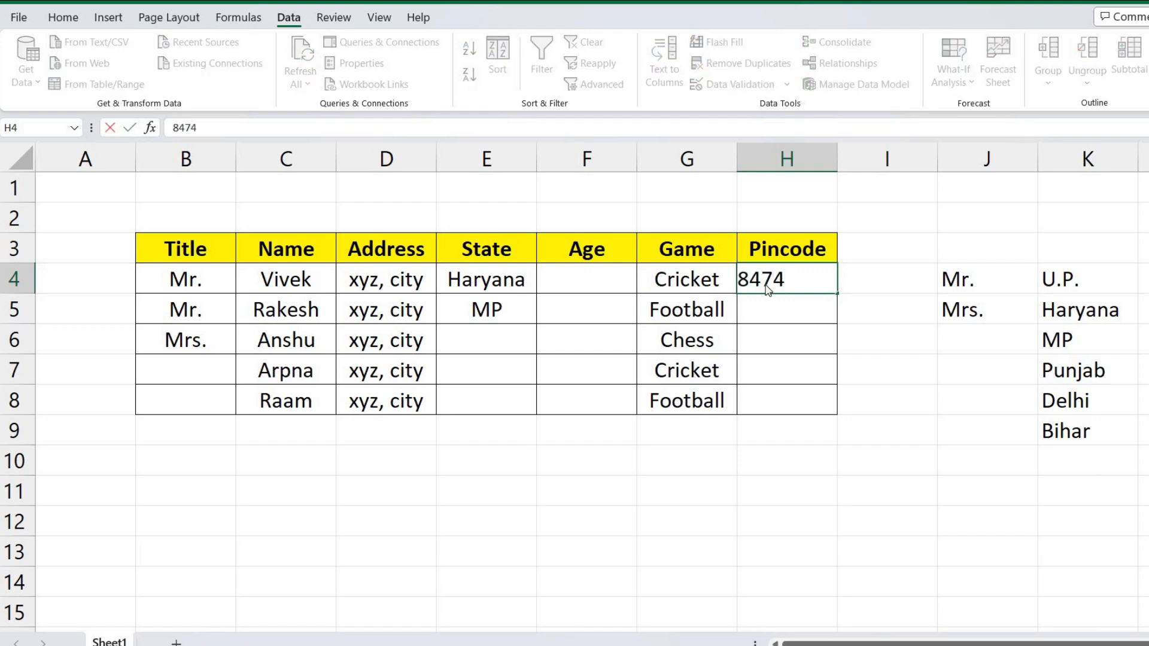
pyautogui.press('Return')
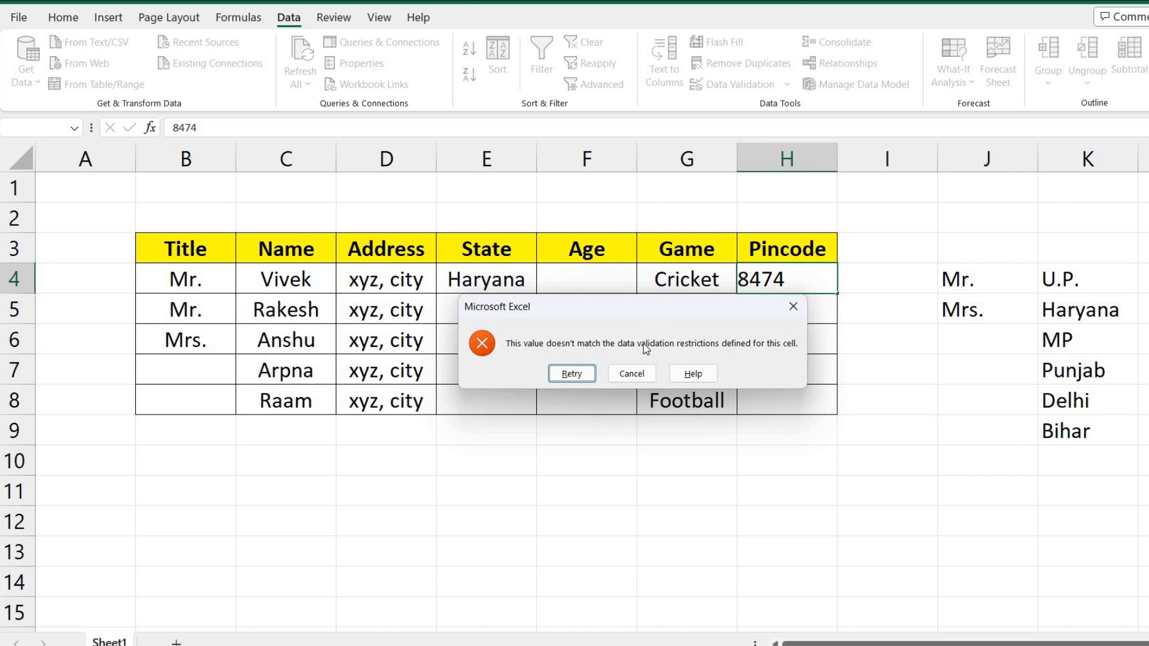
pyautogui.click(644, 374)
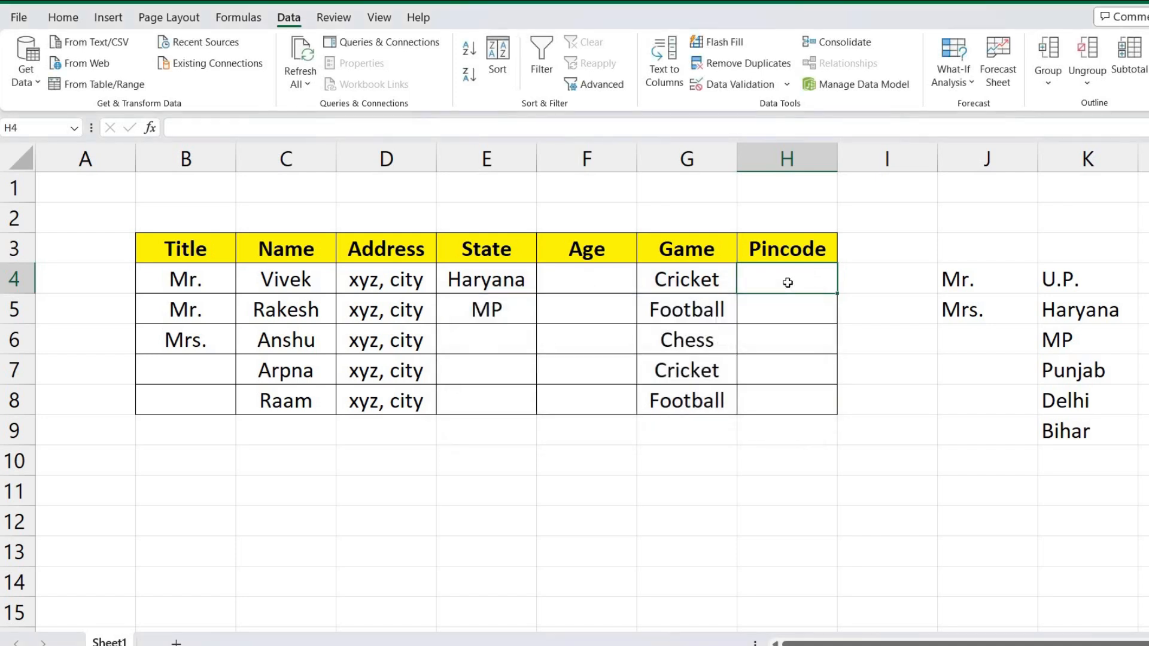
# - Enter a six-digit pincode in Pincode cell H4
pyautogui.write('875852')
pyautogui.press('Return')
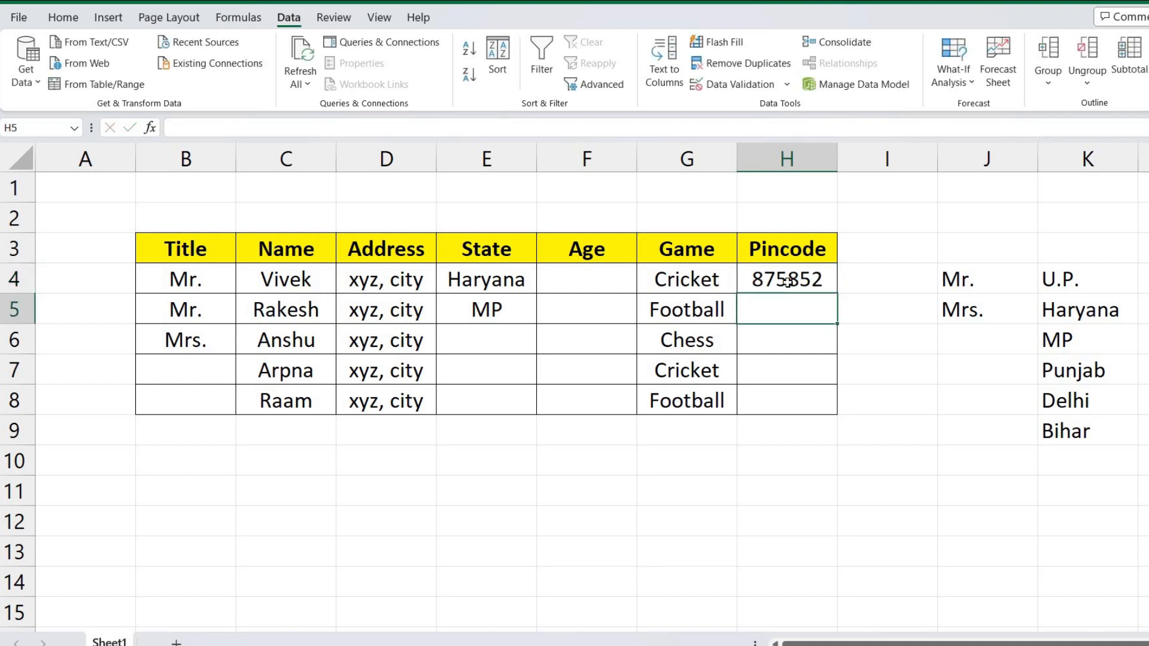
# - Try to enter a seven-digit pincode in Pincode cell H5, and discard the entry
pyautogui.write('7485557')
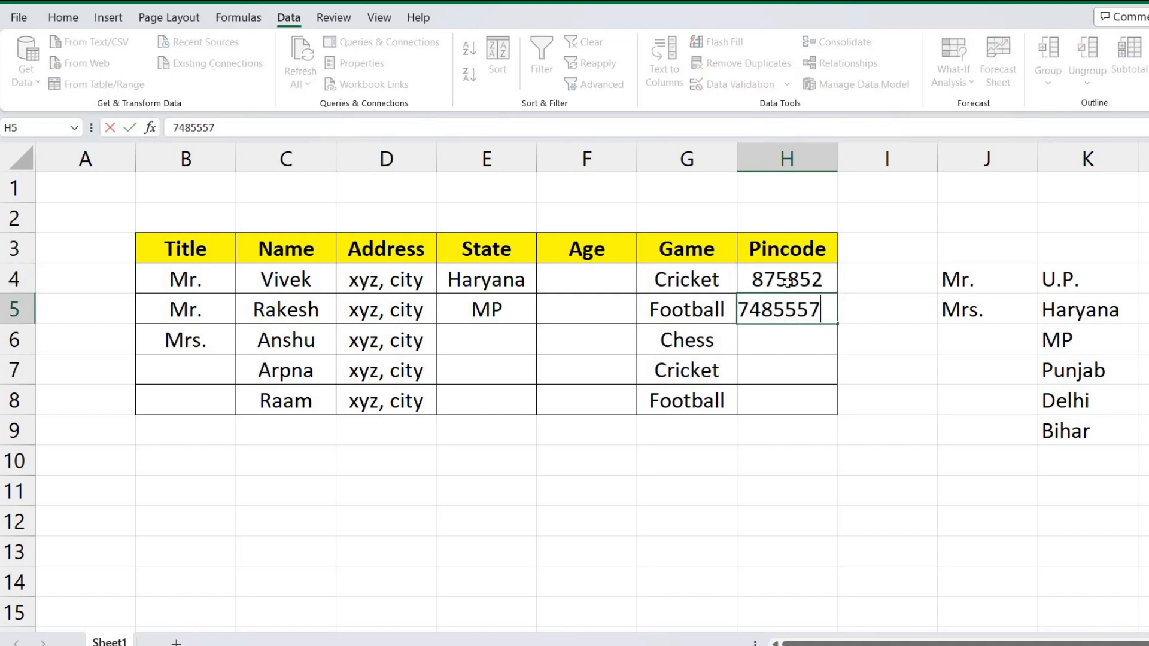
pyautogui.click(788, 281)
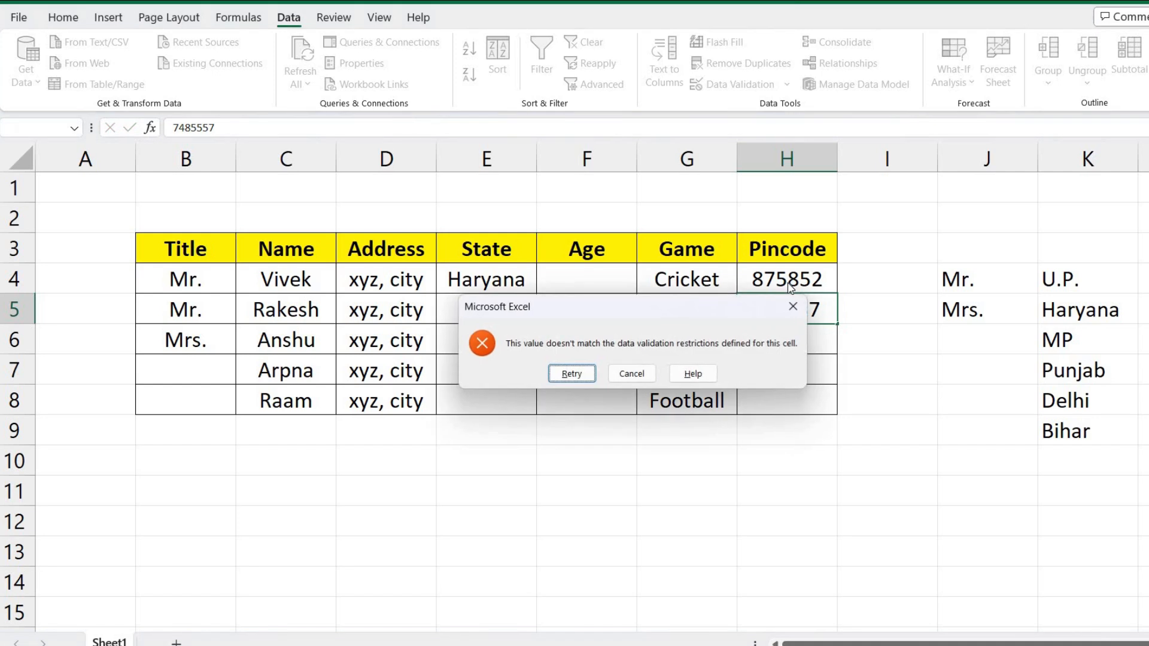
pyautogui.click(799, 312)
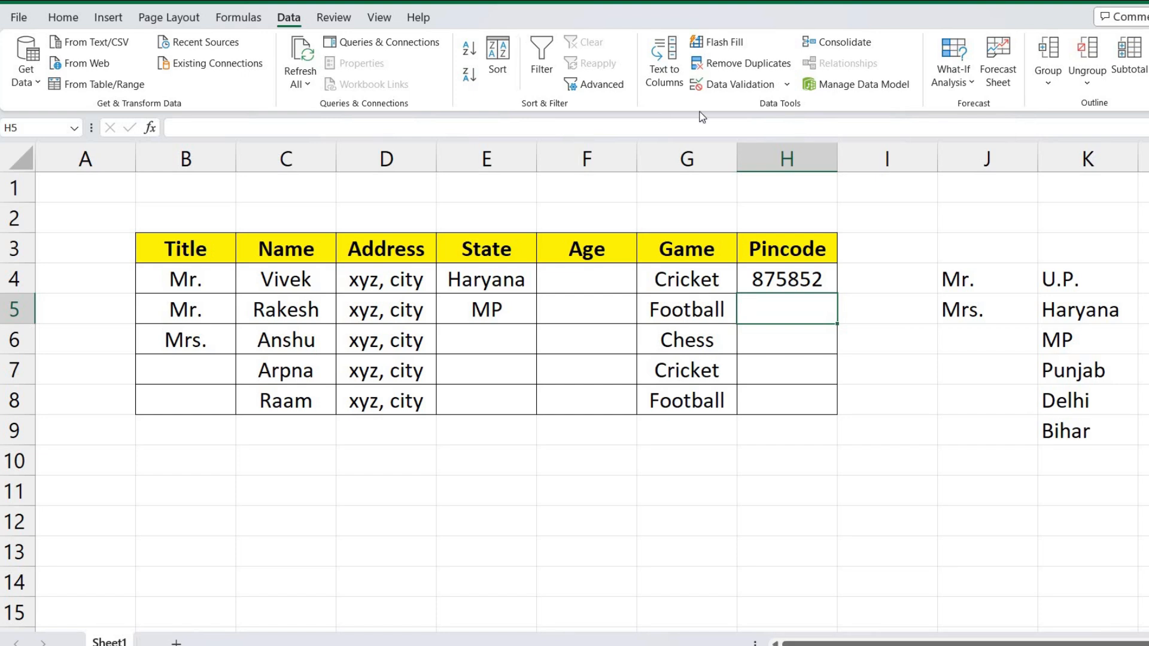
# - Open the data validation settings of Pincode cell H5 and view the available types of allowed values
pyautogui.click(695, 84)
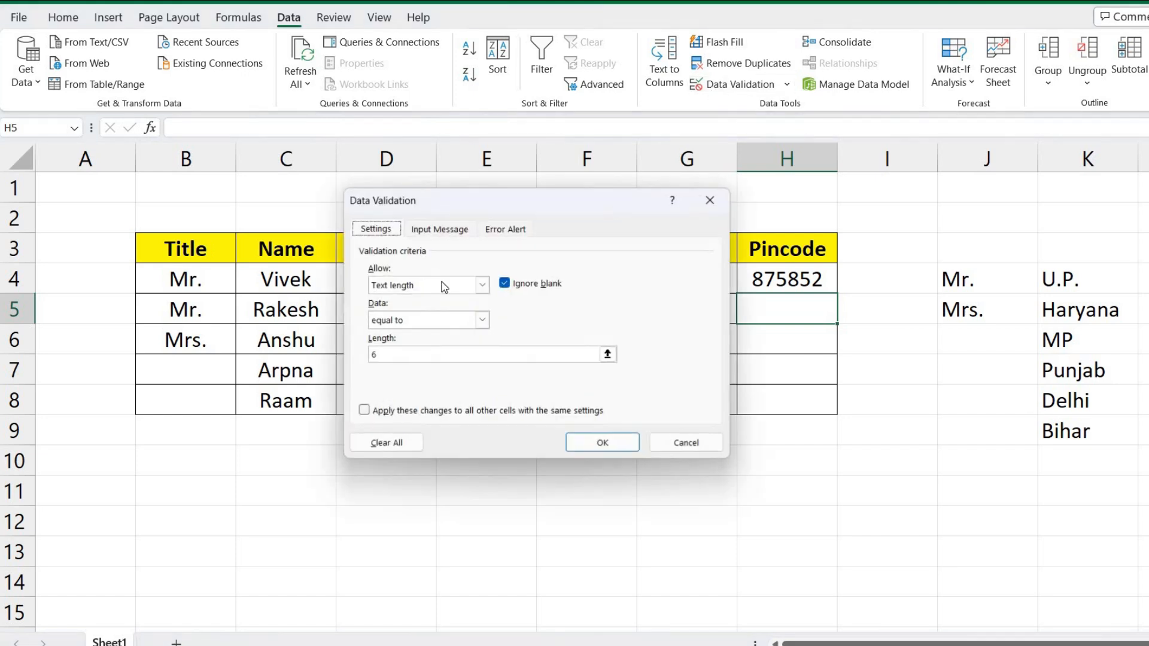
pyautogui.click(480, 284)
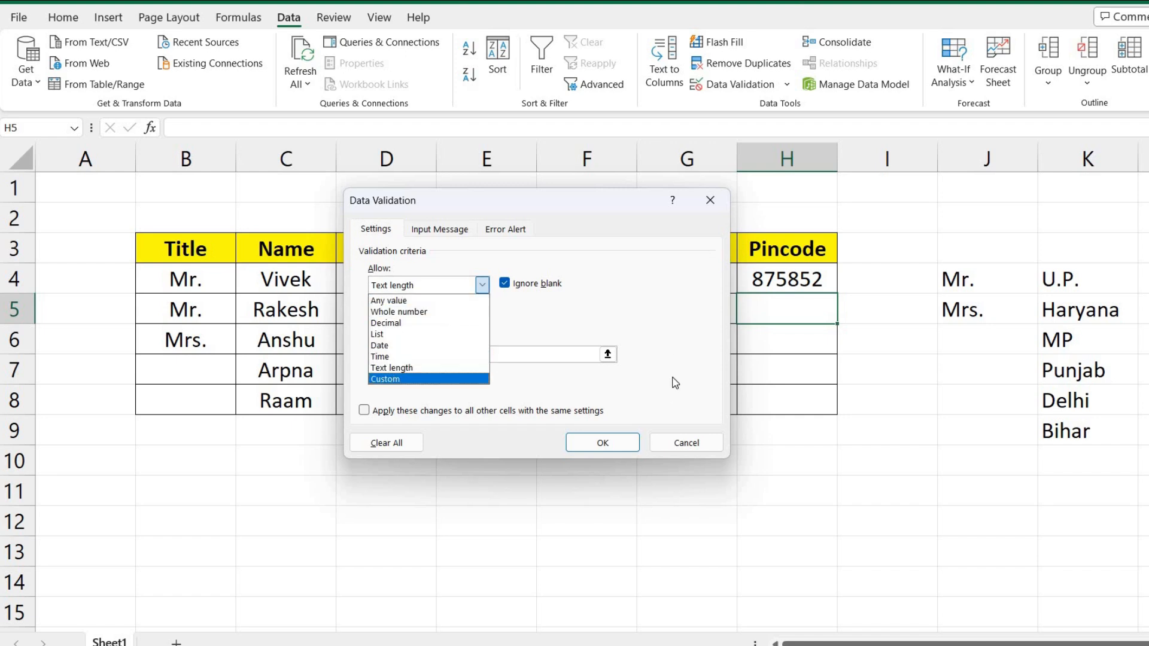